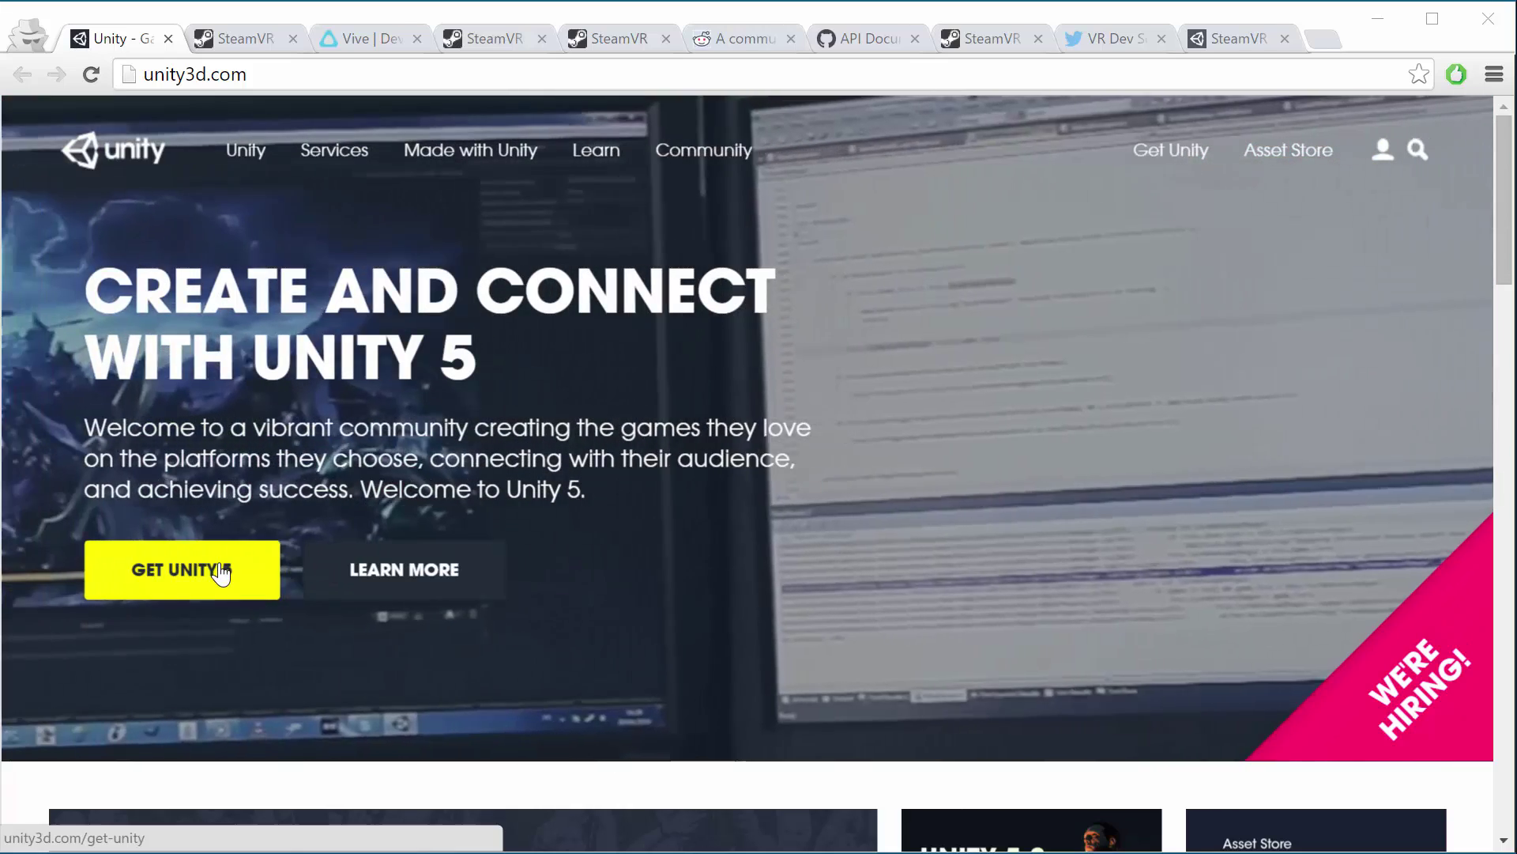
# Go to the free Unity Personal download page offering the 5.3.3 Windows installer.
pyautogui.click(222, 568)
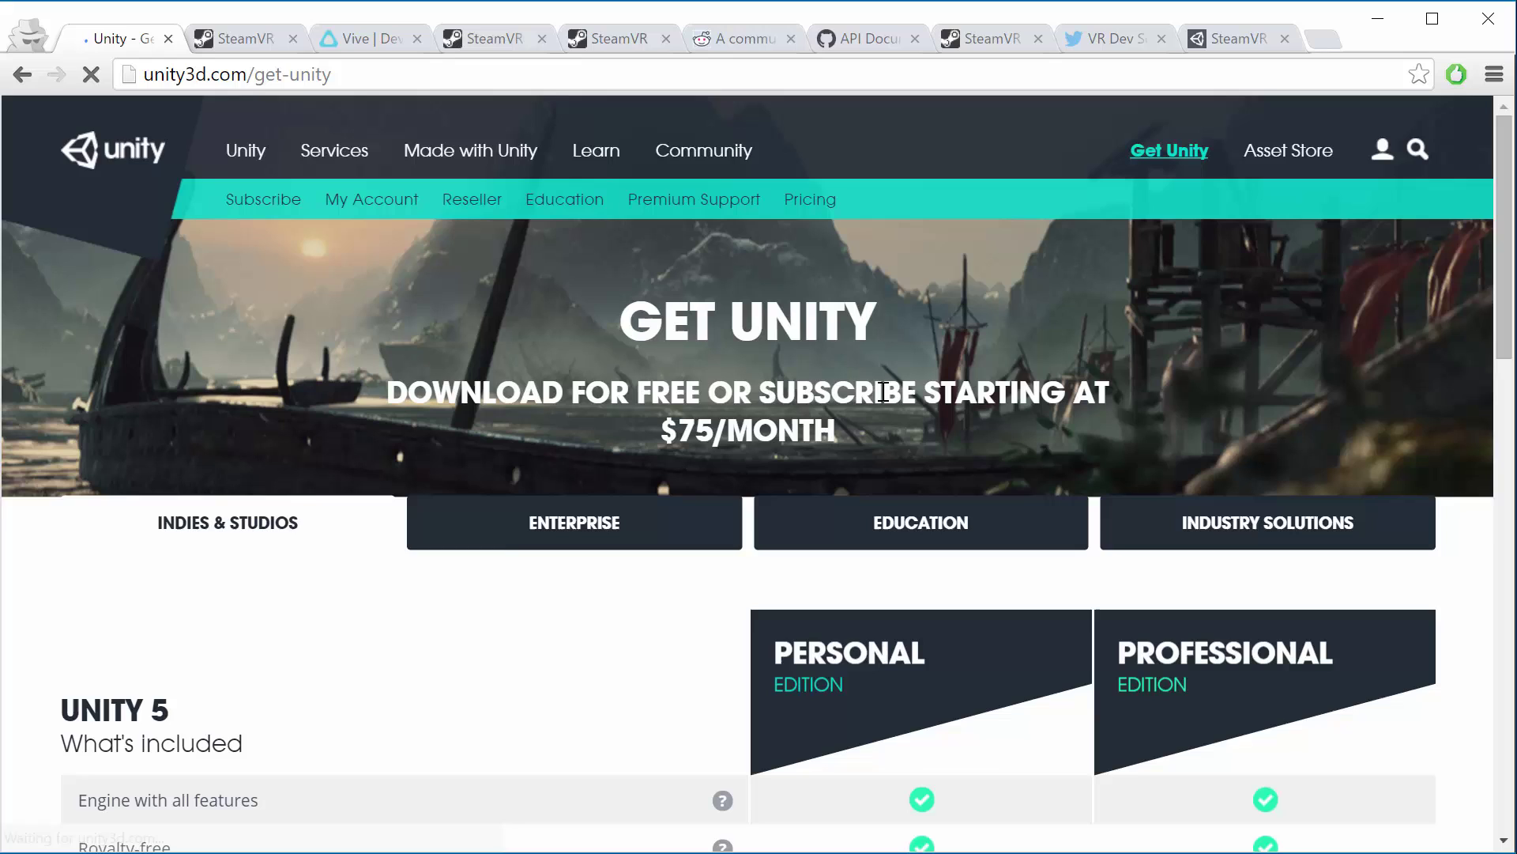
pyautogui.scroll(-2, 901, 553)
pyautogui.scroll(-9, 889, 565)
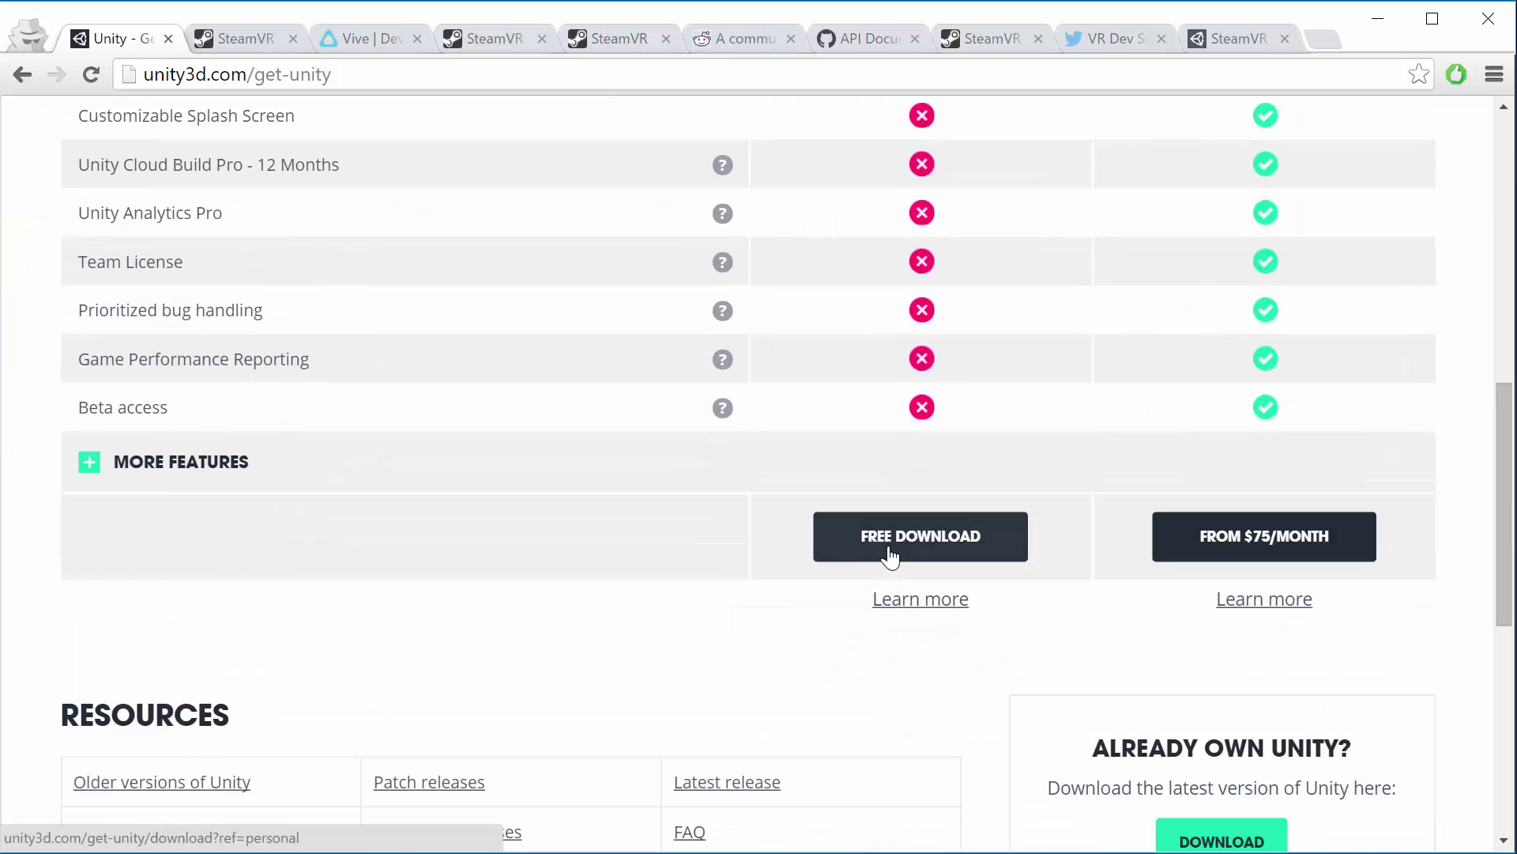
pyautogui.click(889, 553)
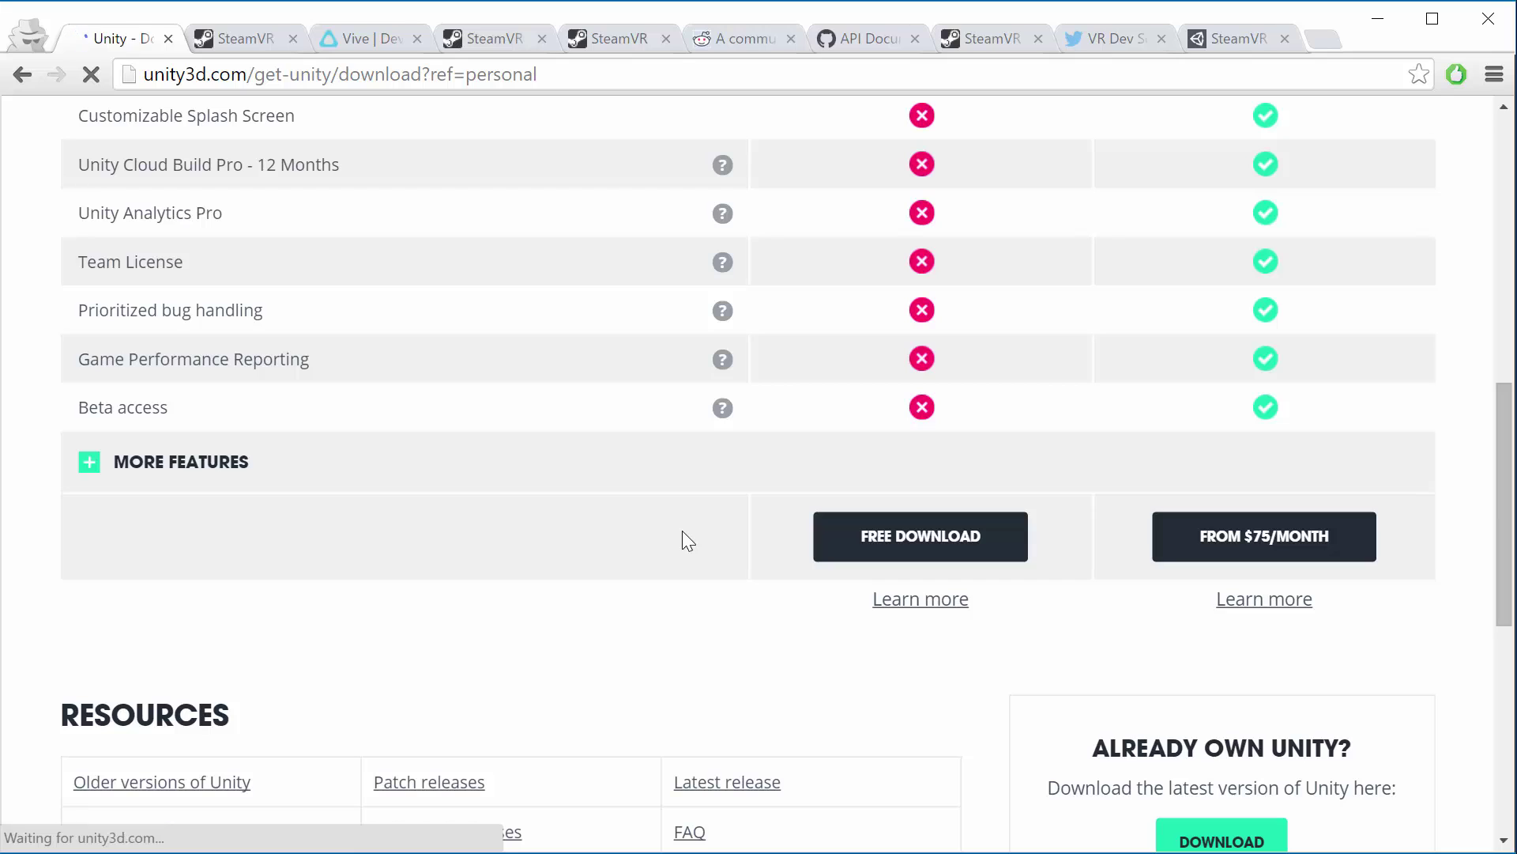
pyautogui.scroll(-1, 720, 510)
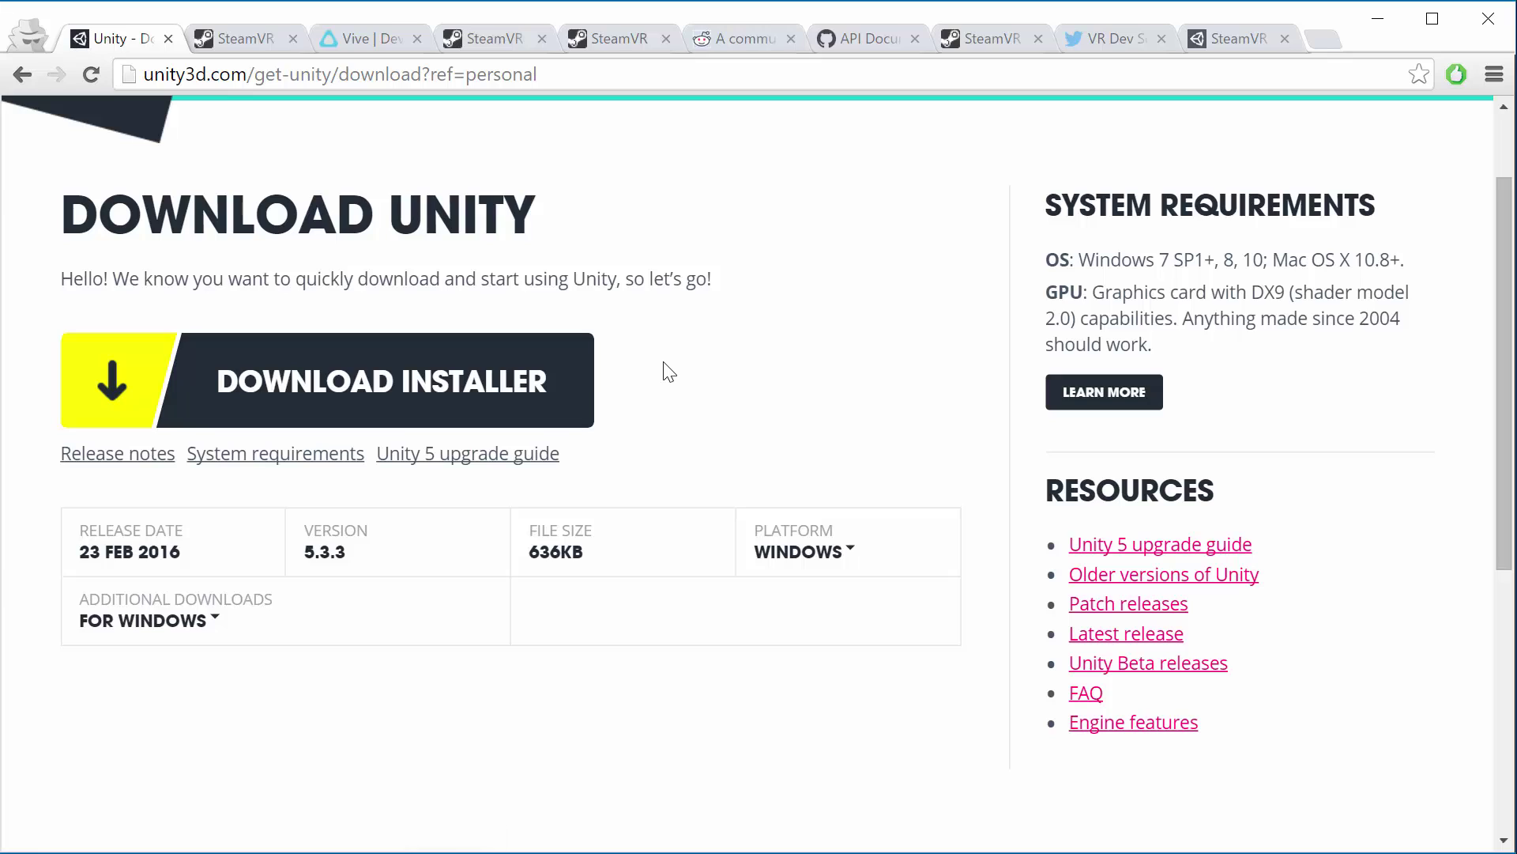
# Download and run the Unity Download Assistant, allowing it and accepting the license agreement.
pyautogui.click(535, 386)
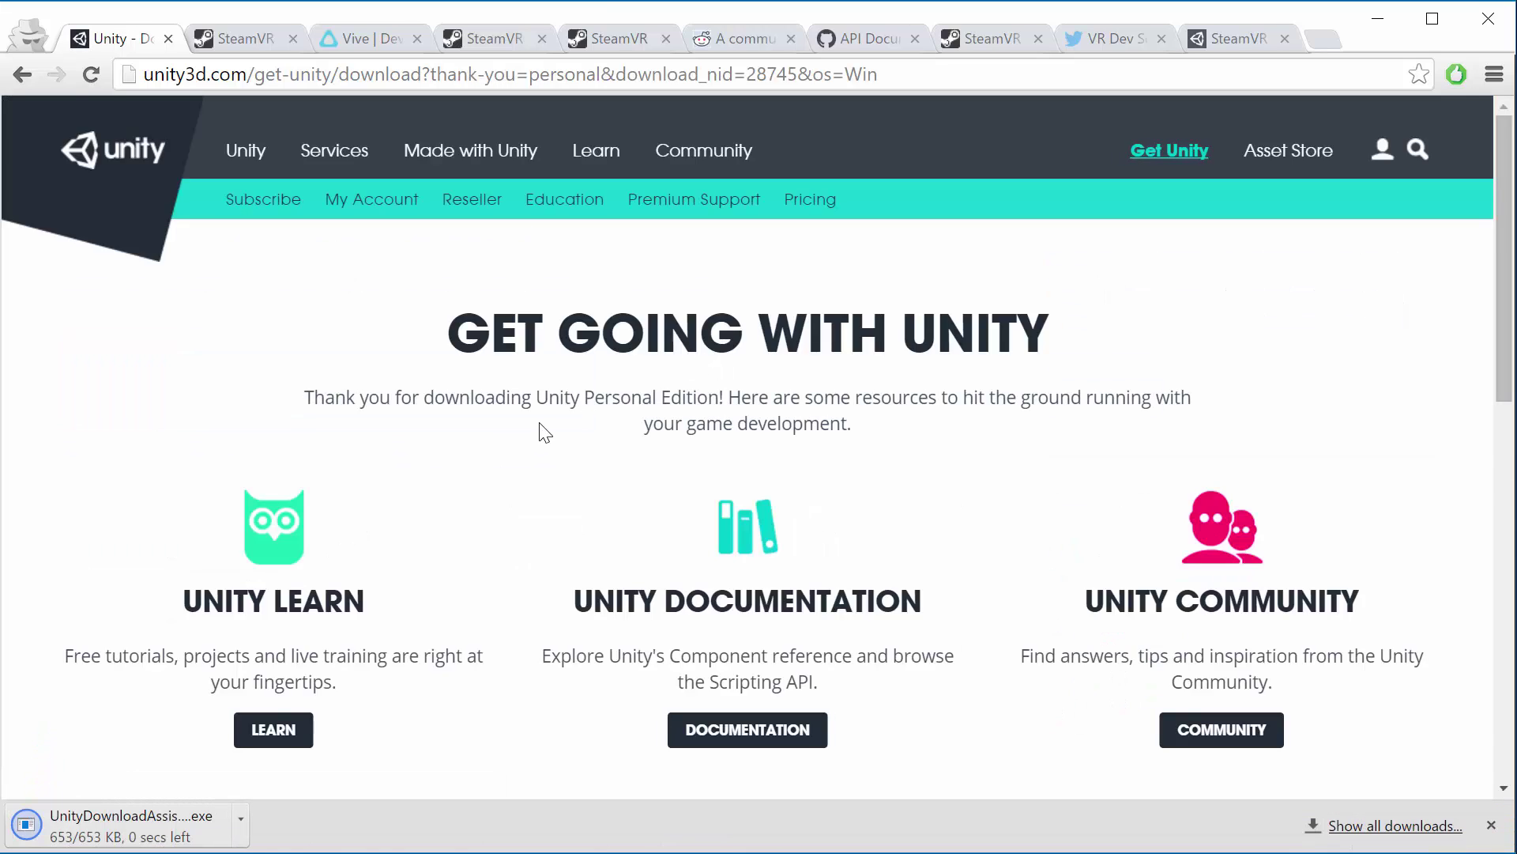
pyautogui.click(178, 840)
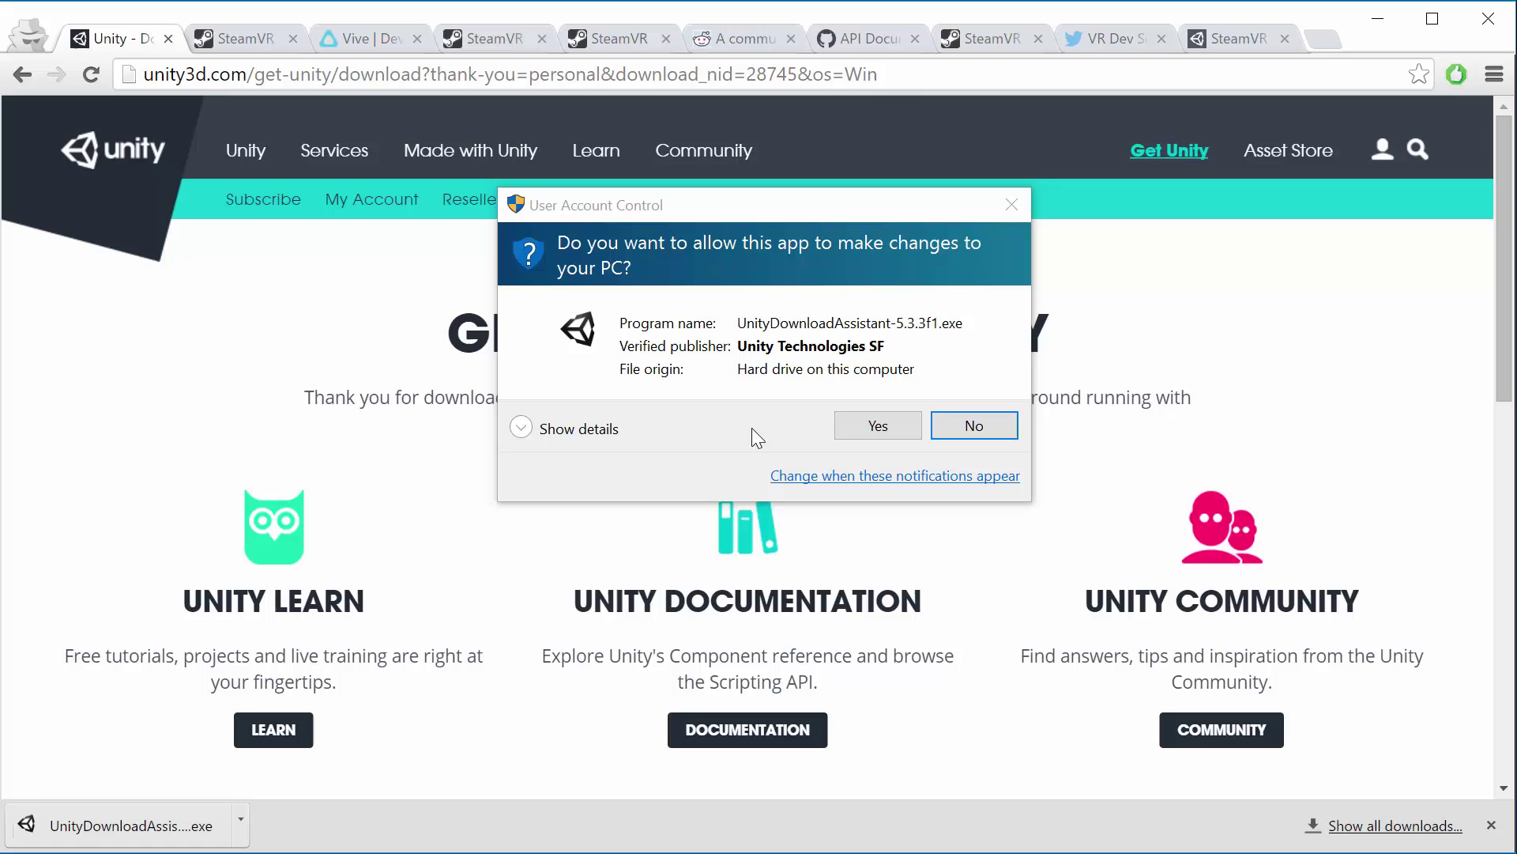
pyautogui.click(839, 427)
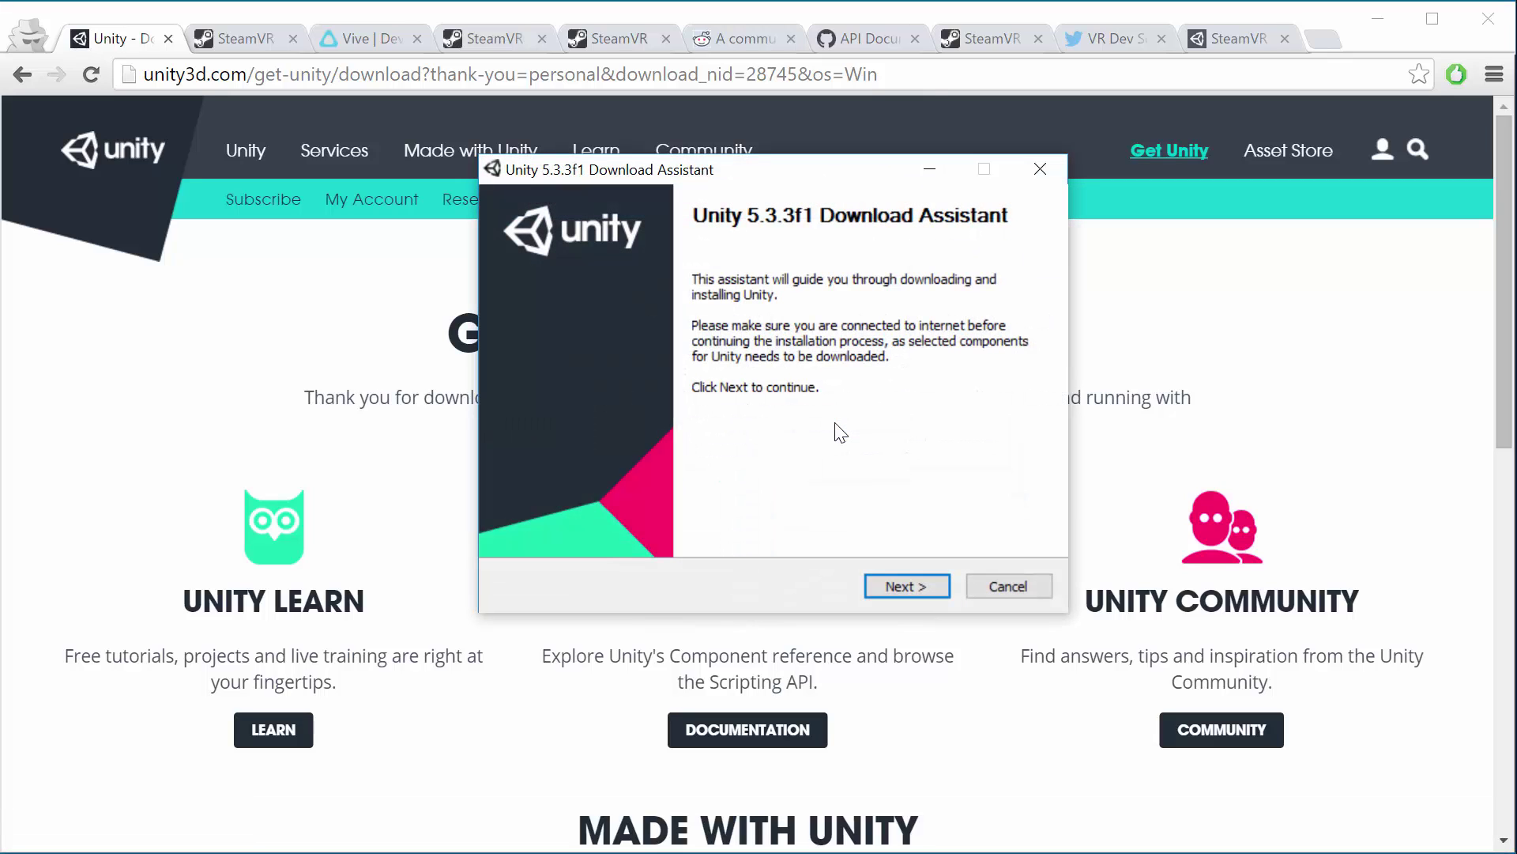
pyautogui.click(875, 572)
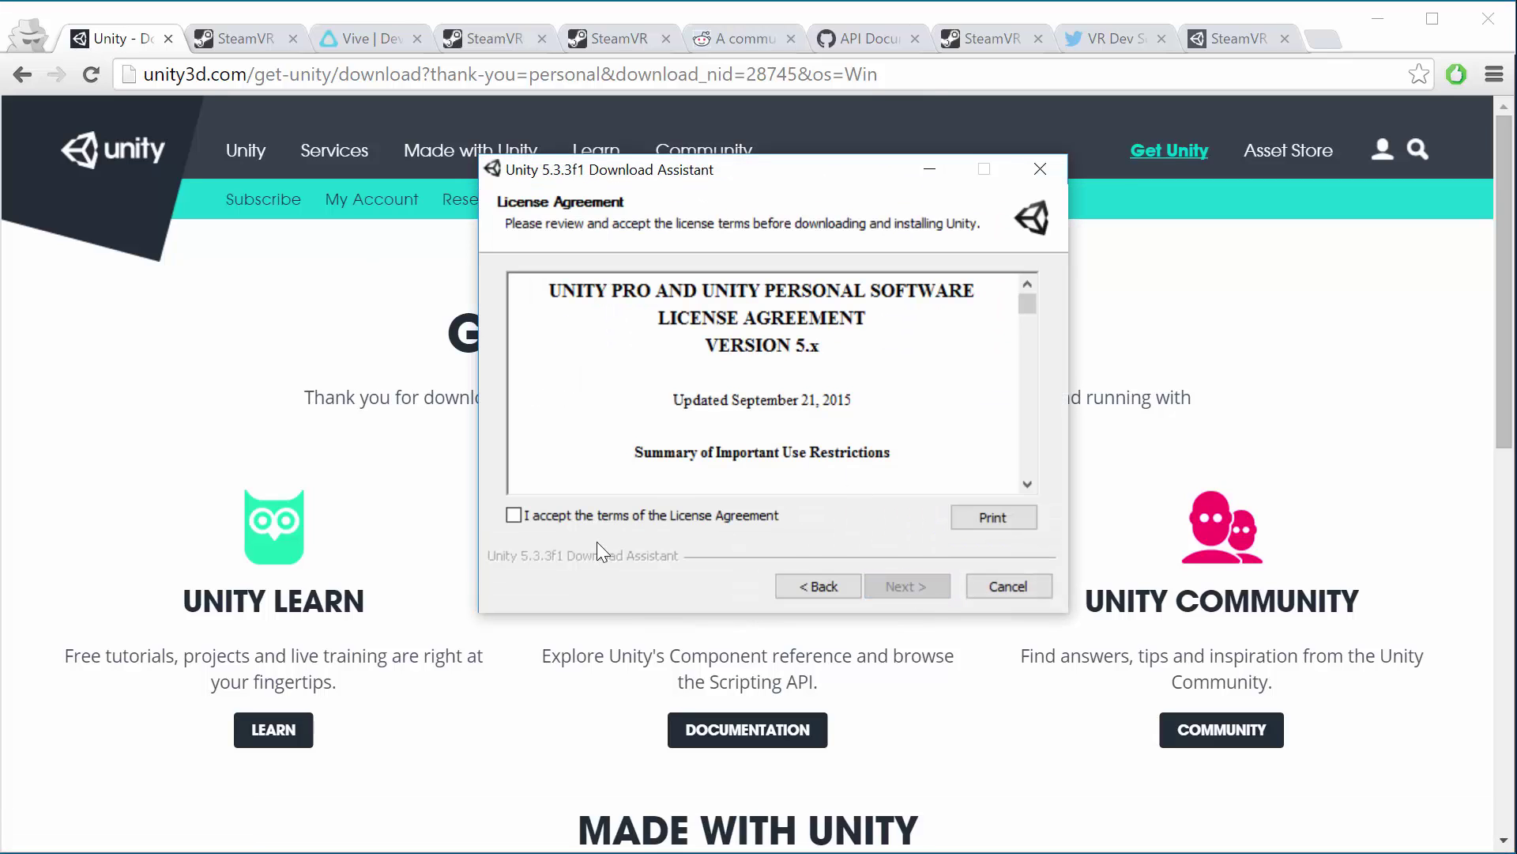
pyautogui.click(598, 518)
# Start the 5.3.3f1 download with default components and locations, then cancel it and dismiss the notice.
pyautogui.click(893, 586)
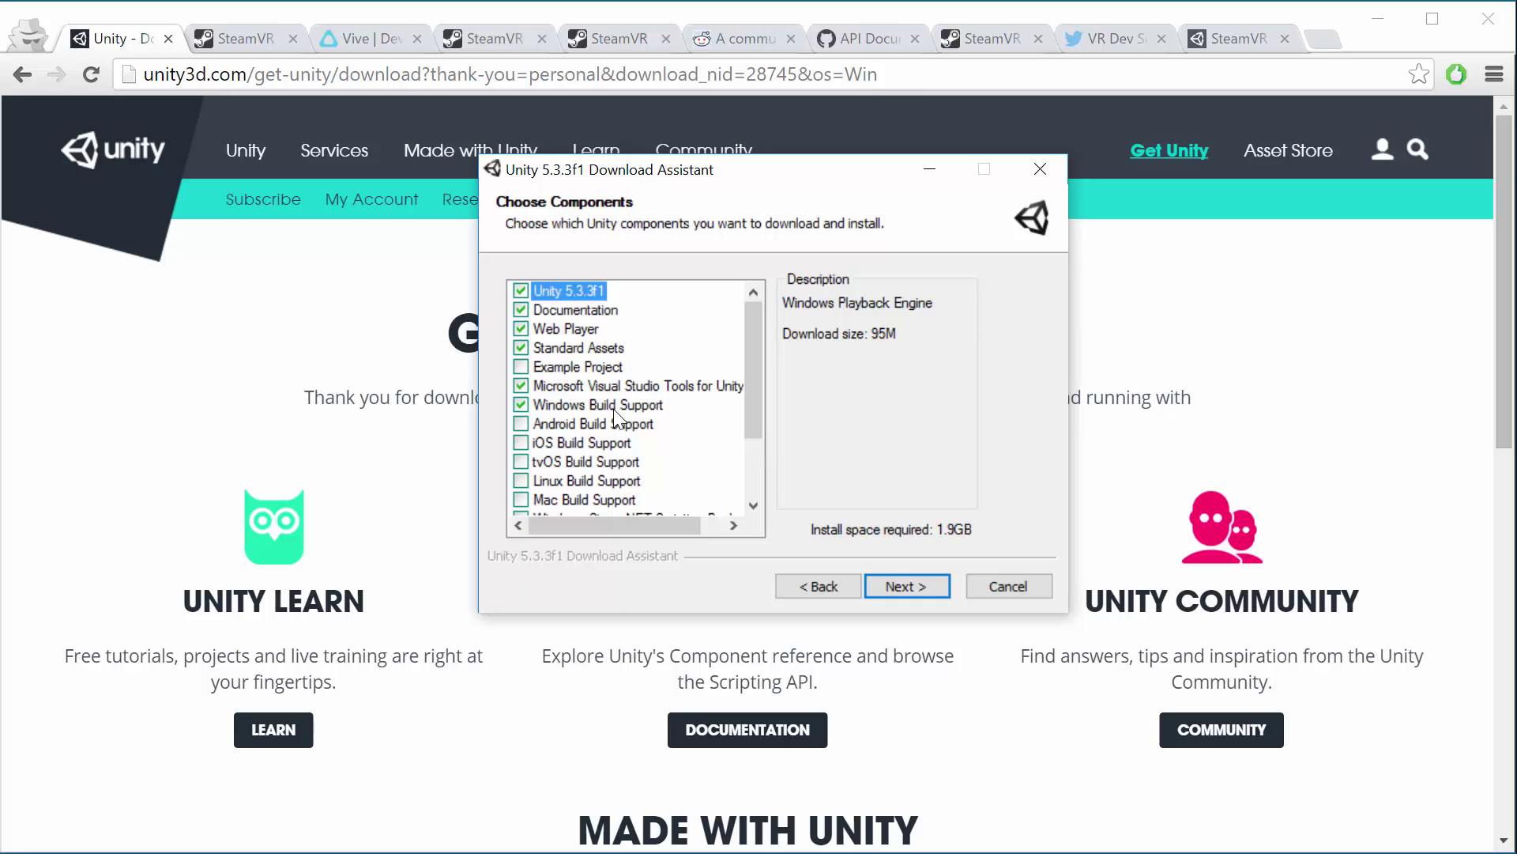
pyautogui.click(907, 590)
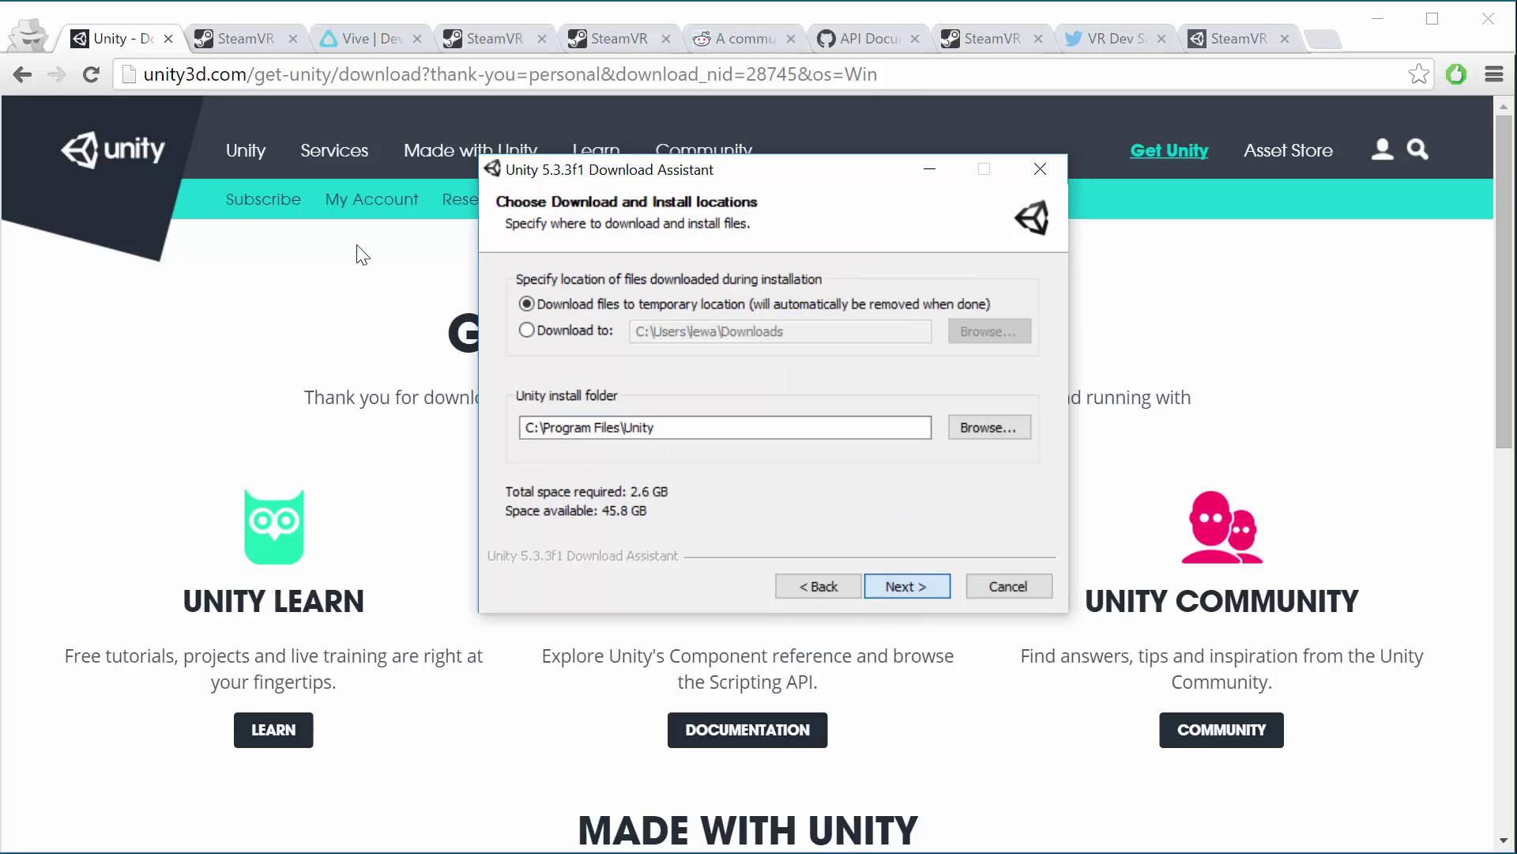
pyautogui.click(907, 586)
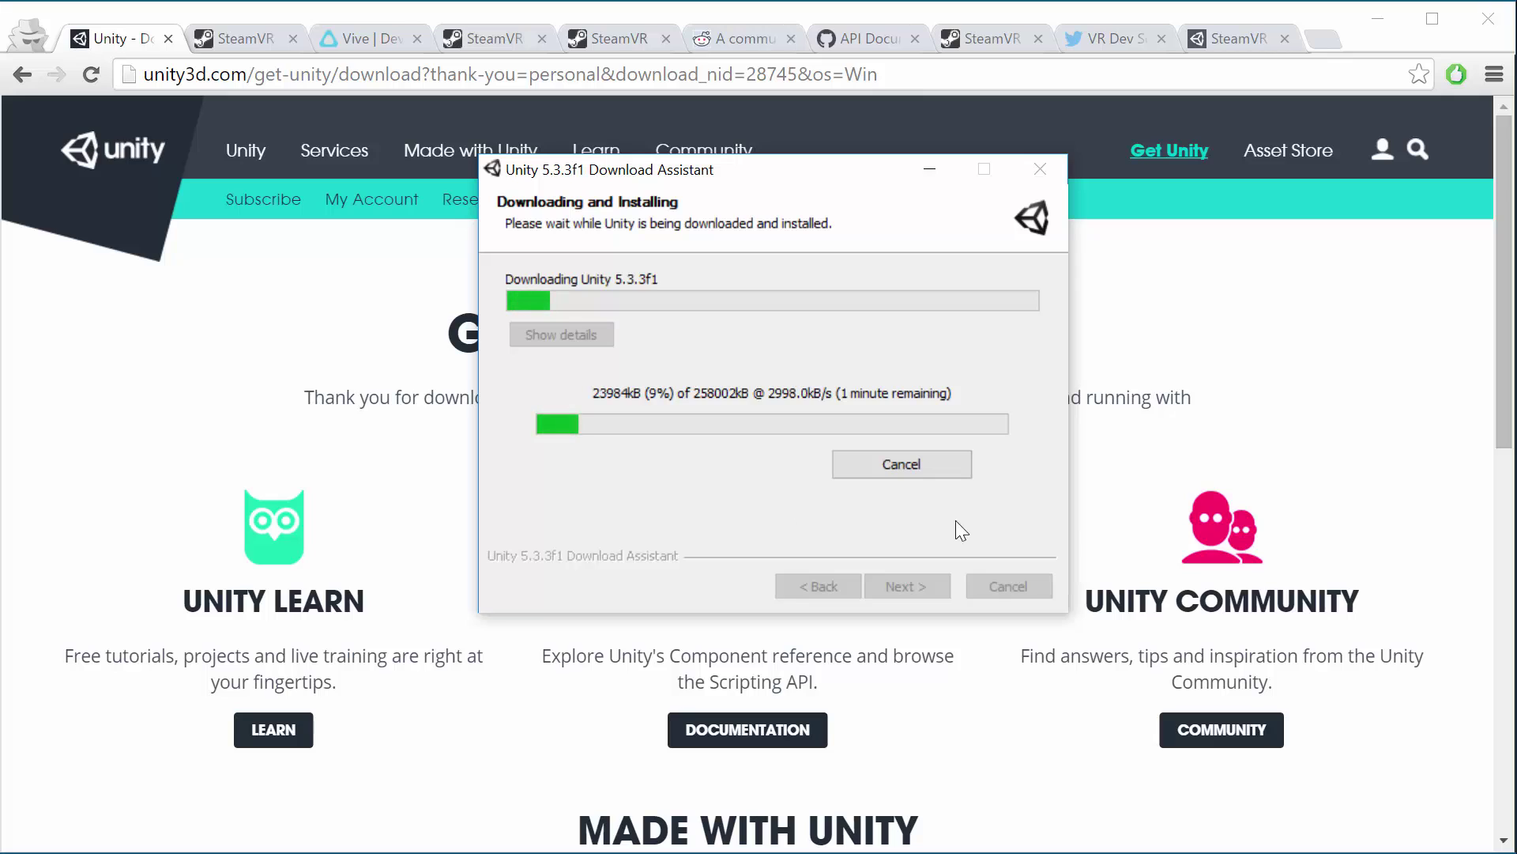
pyautogui.click(933, 465)
pyautogui.click(808, 479)
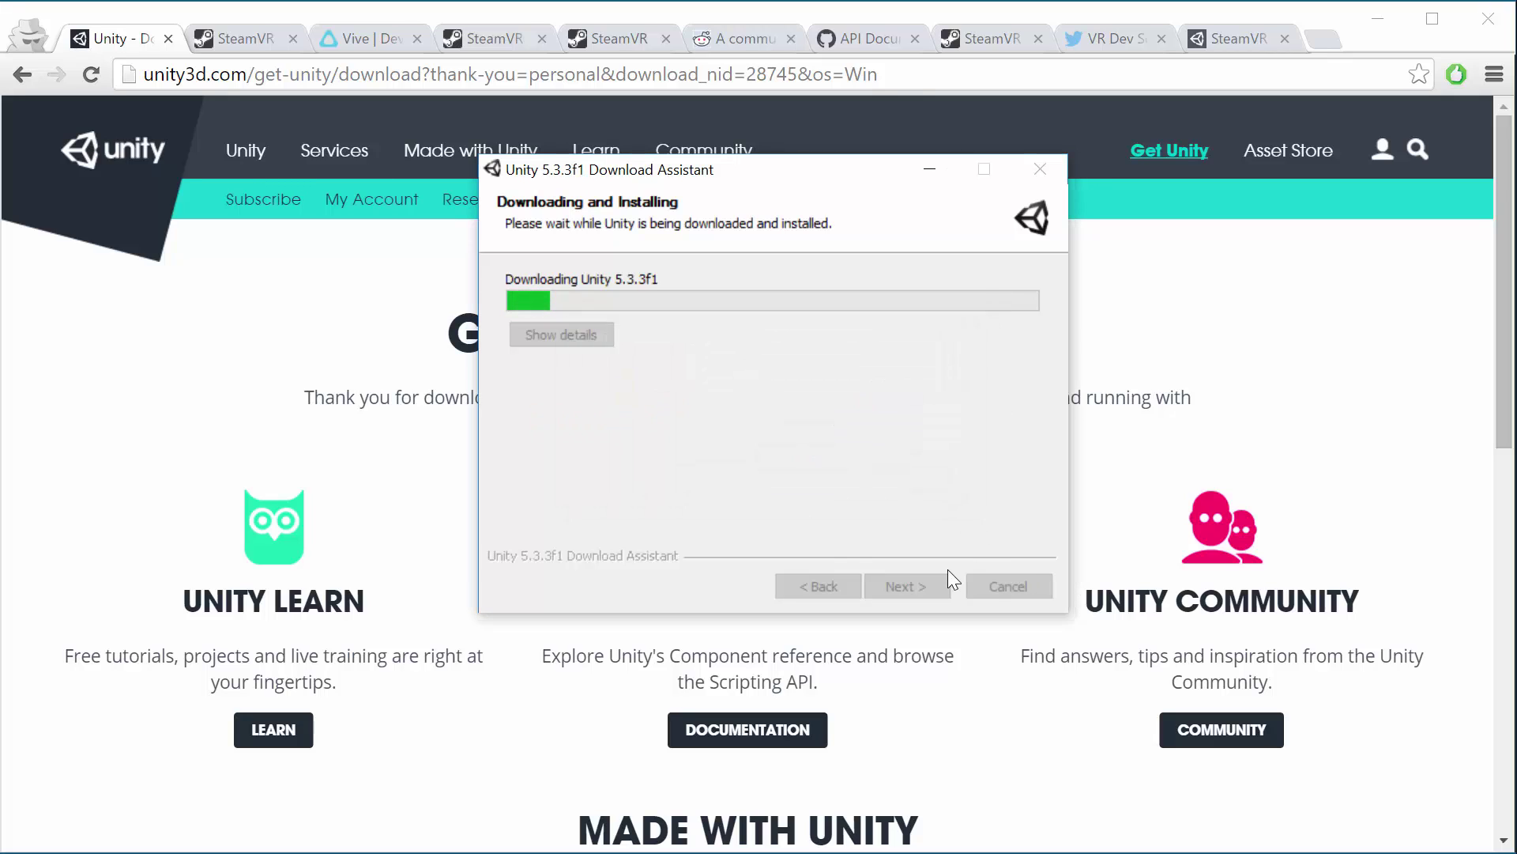
pyautogui.press('Return')
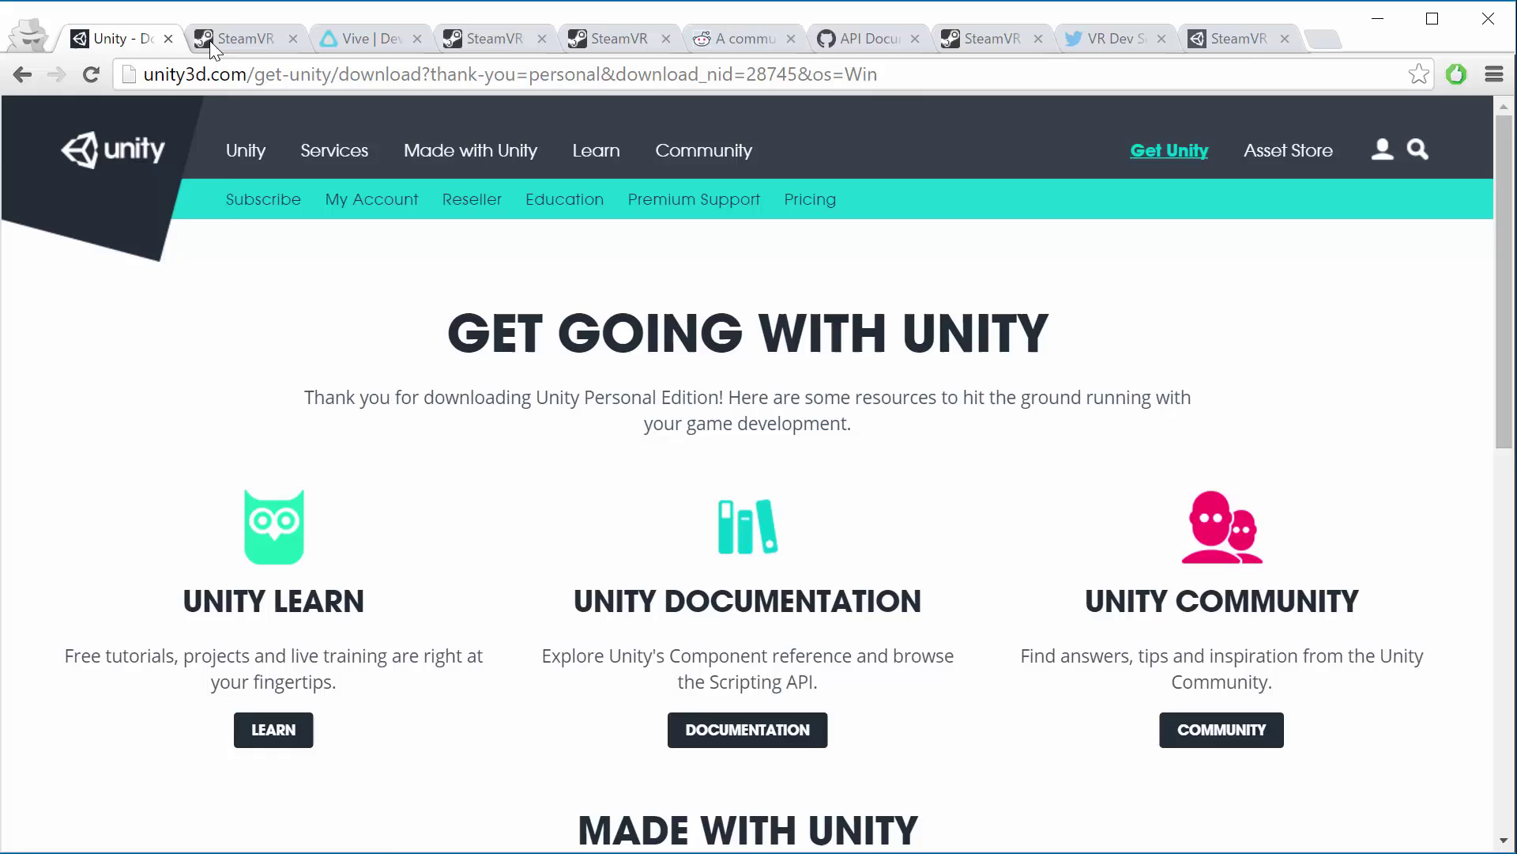
# Browse the SteamVR Developer Hardware discussions thread list and return to the top.
pyautogui.click(210, 40)
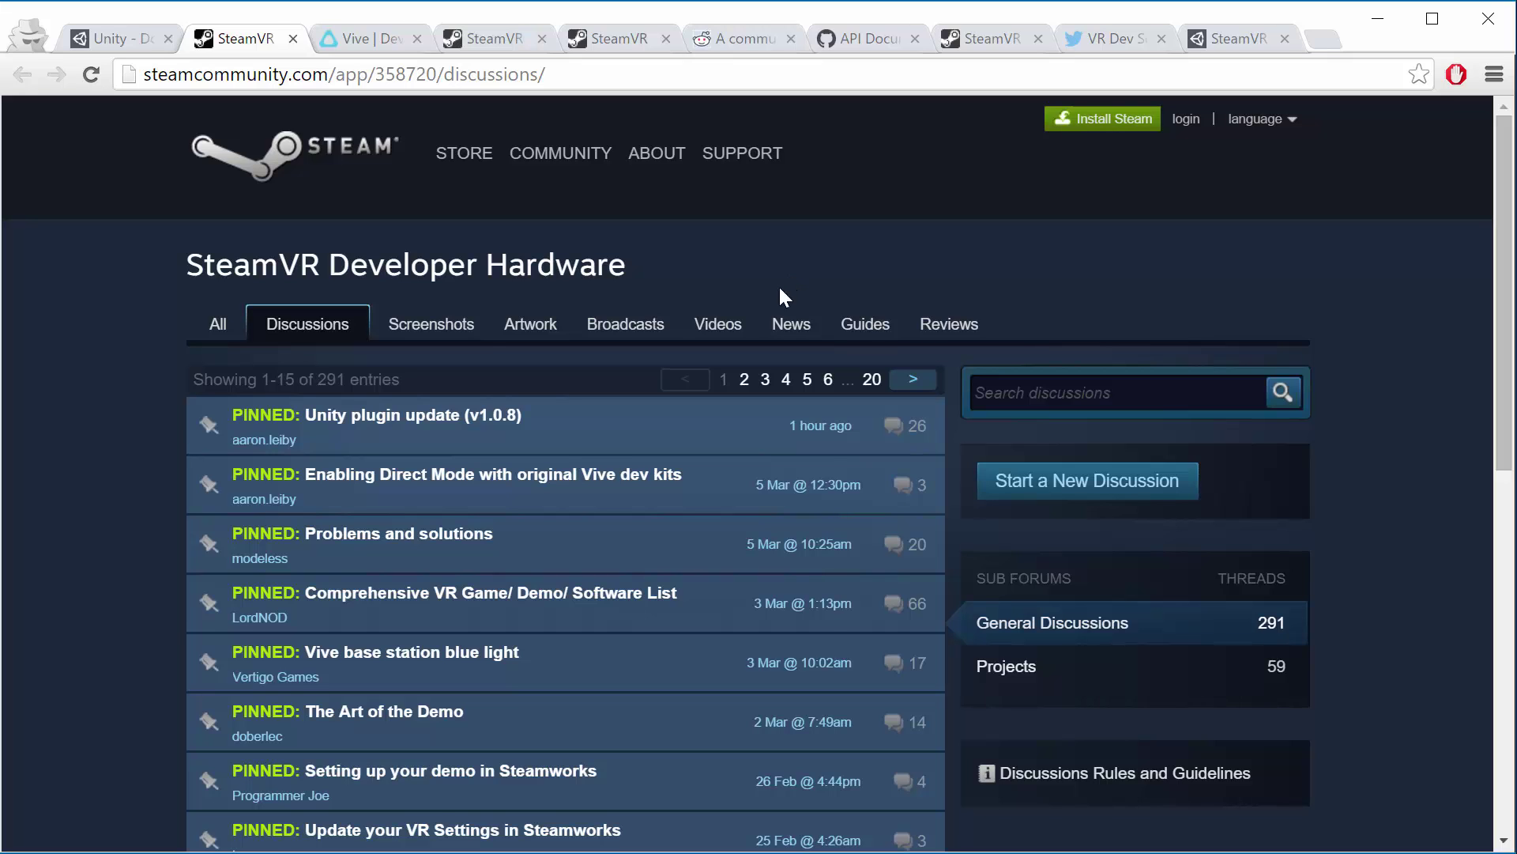
pyautogui.scroll(-3, 136, 448)
pyautogui.scroll(-7, 136, 458)
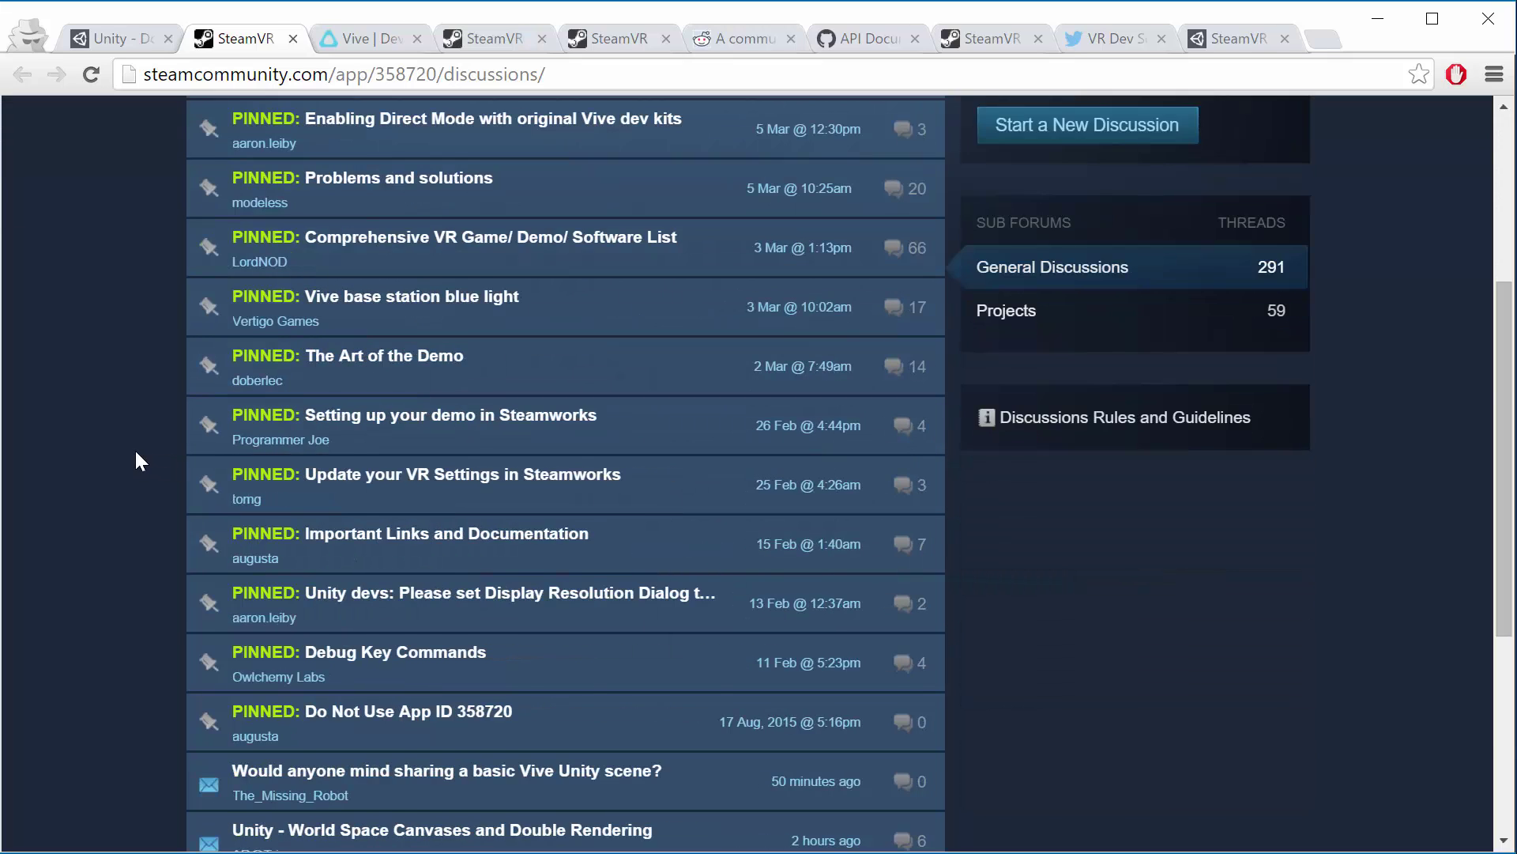
pyautogui.scroll(9, 136, 458)
pyautogui.scroll(2, 136, 461)
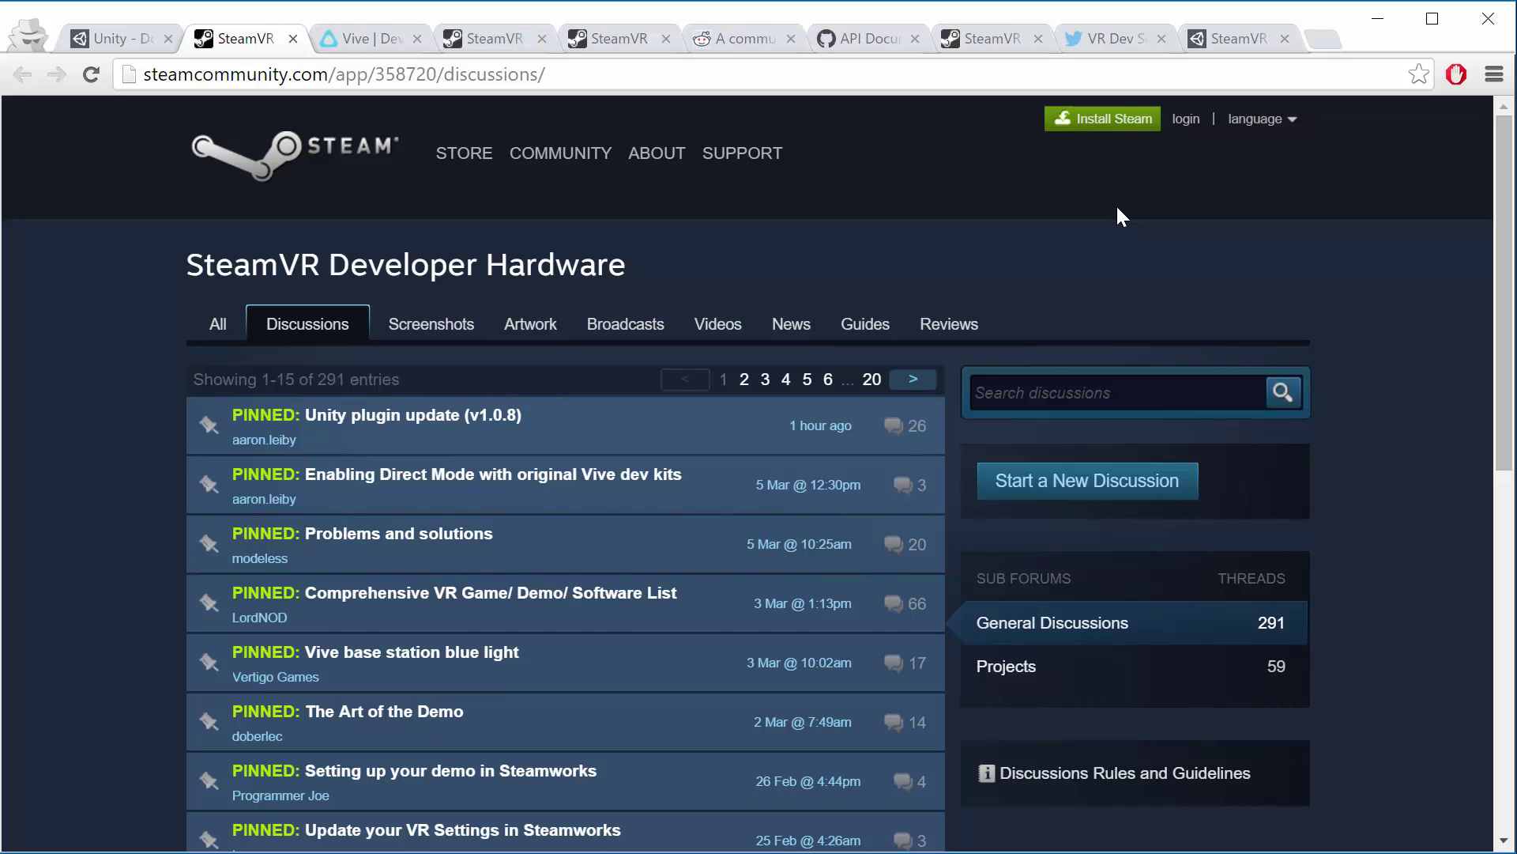
# Look over the Vive PRE developer page's user guide, SteamVR, Unity and UE4 resource cards.
pyautogui.click(343, 36)
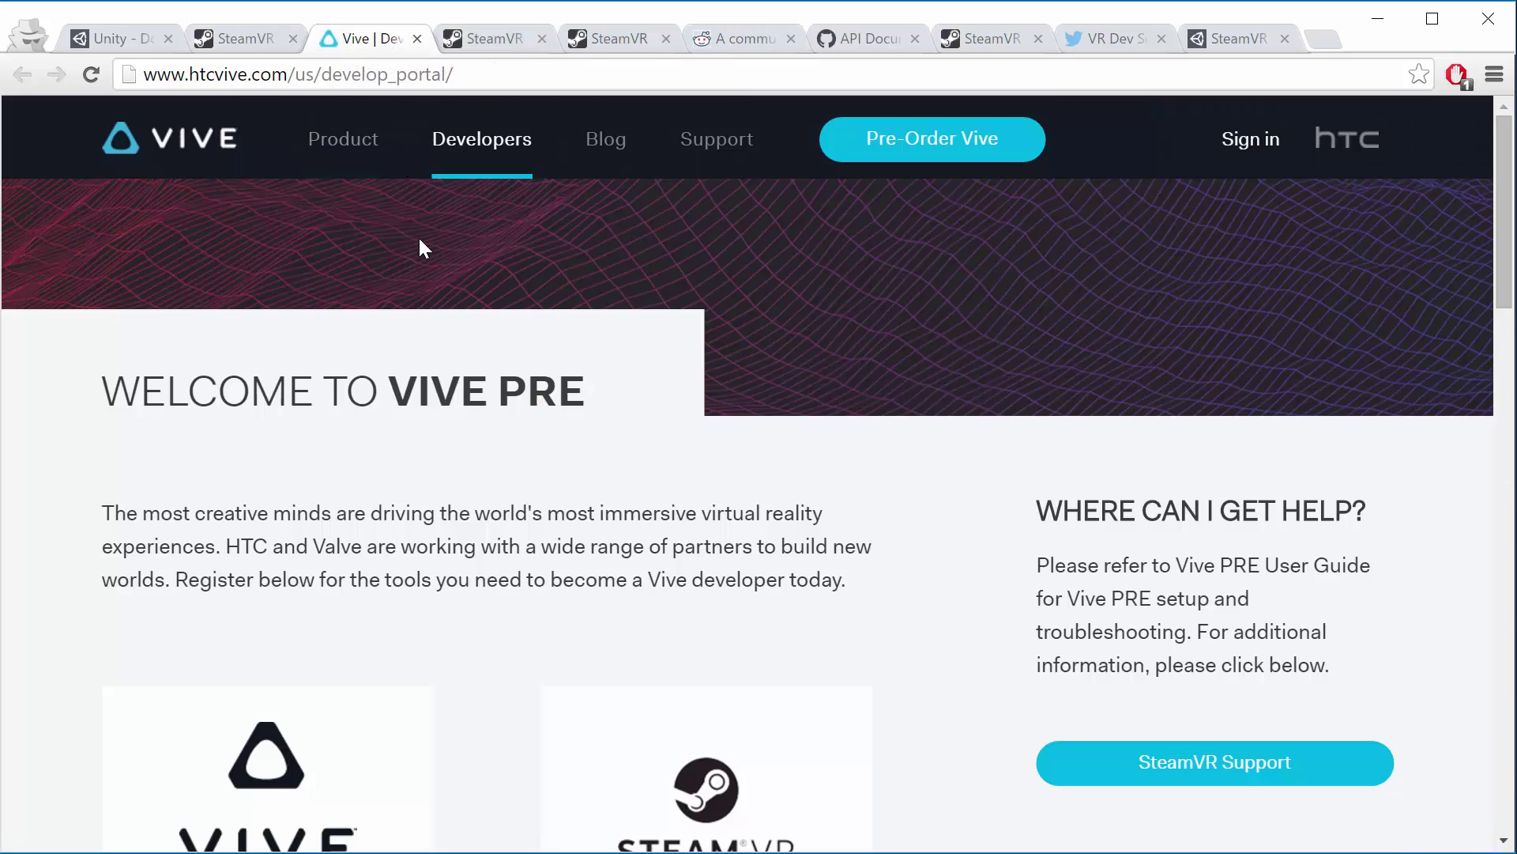
pyautogui.scroll(-3, 634, 393)
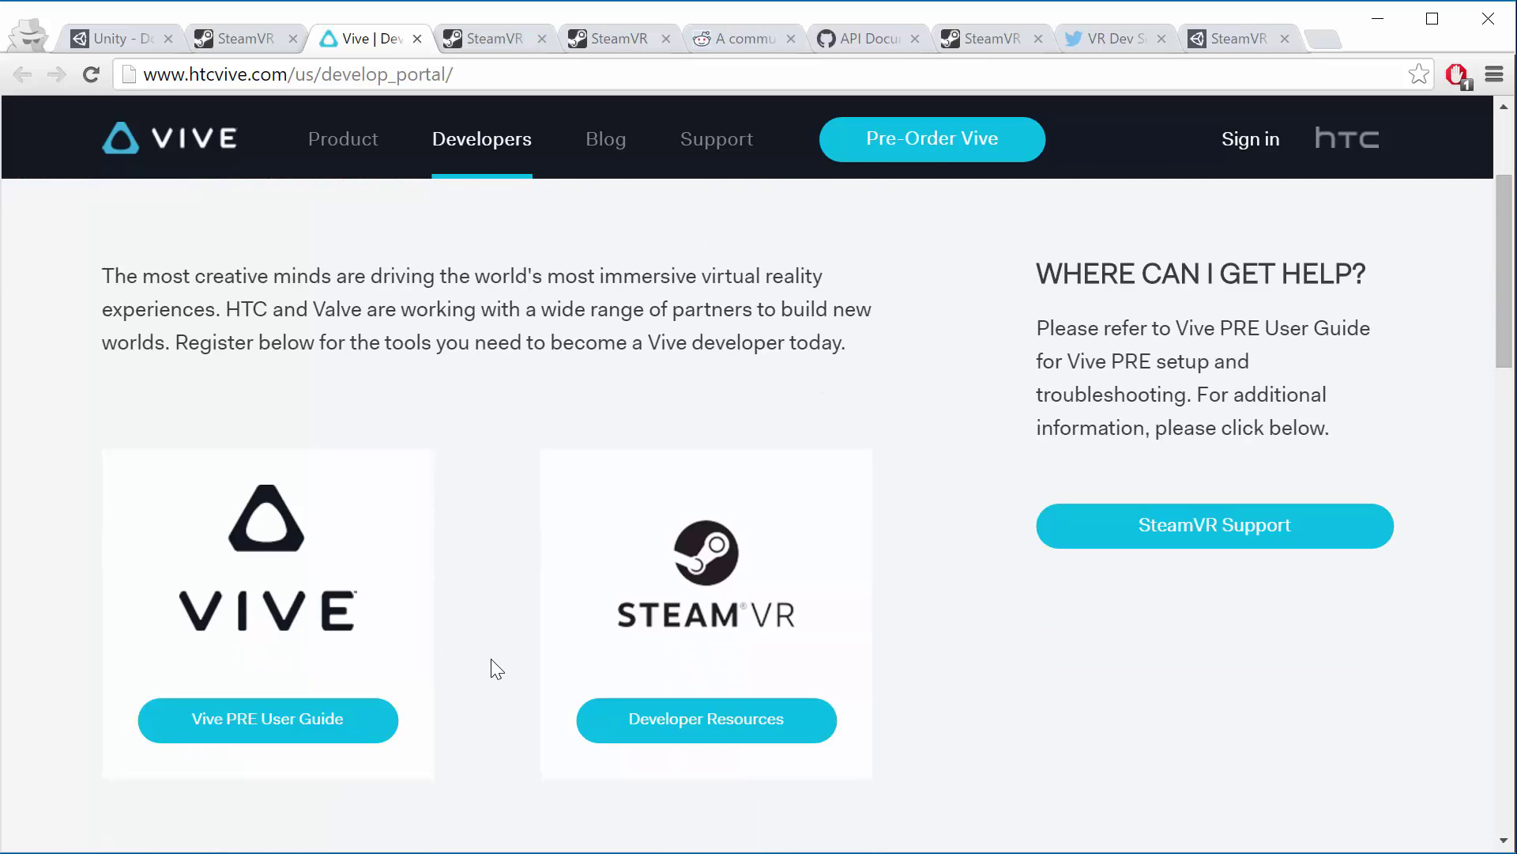
pyautogui.scroll(-2, 488, 669)
pyautogui.scroll(-2, 491, 569)
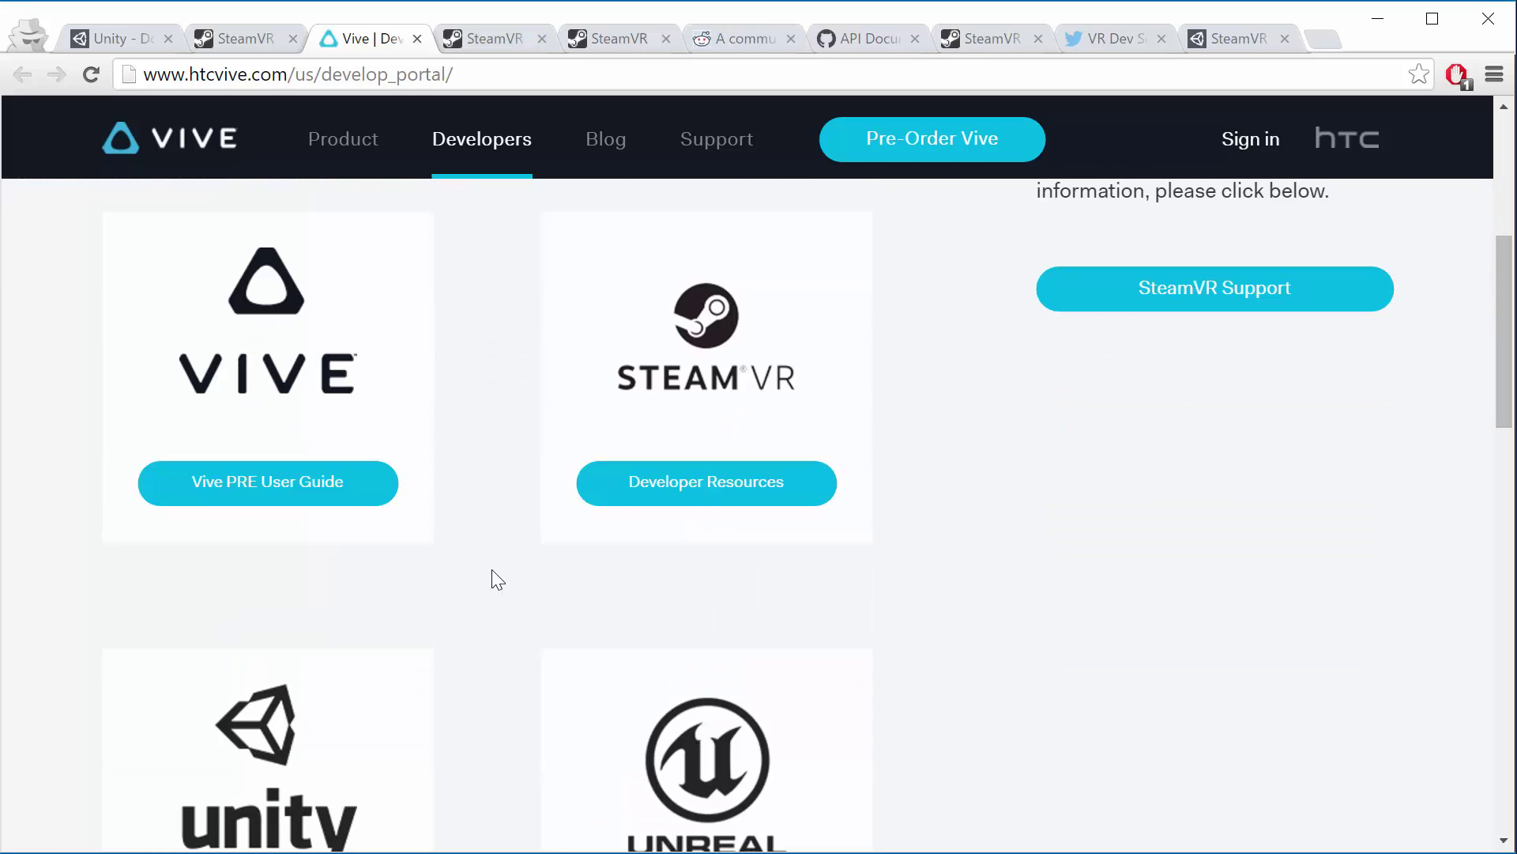
pyautogui.scroll(-5, 492, 569)
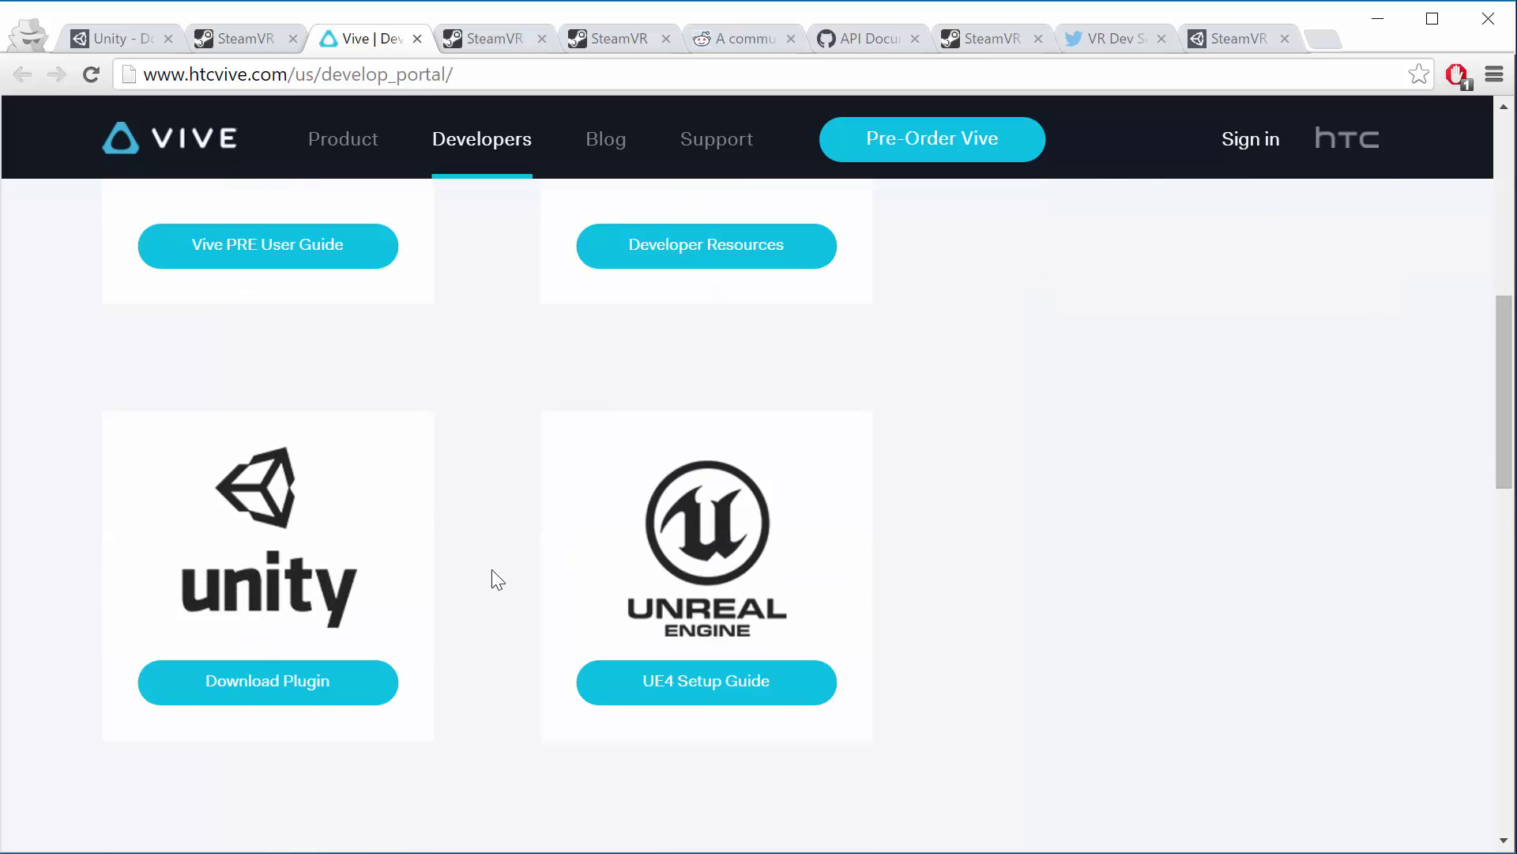
pyautogui.scroll(8, 495, 580)
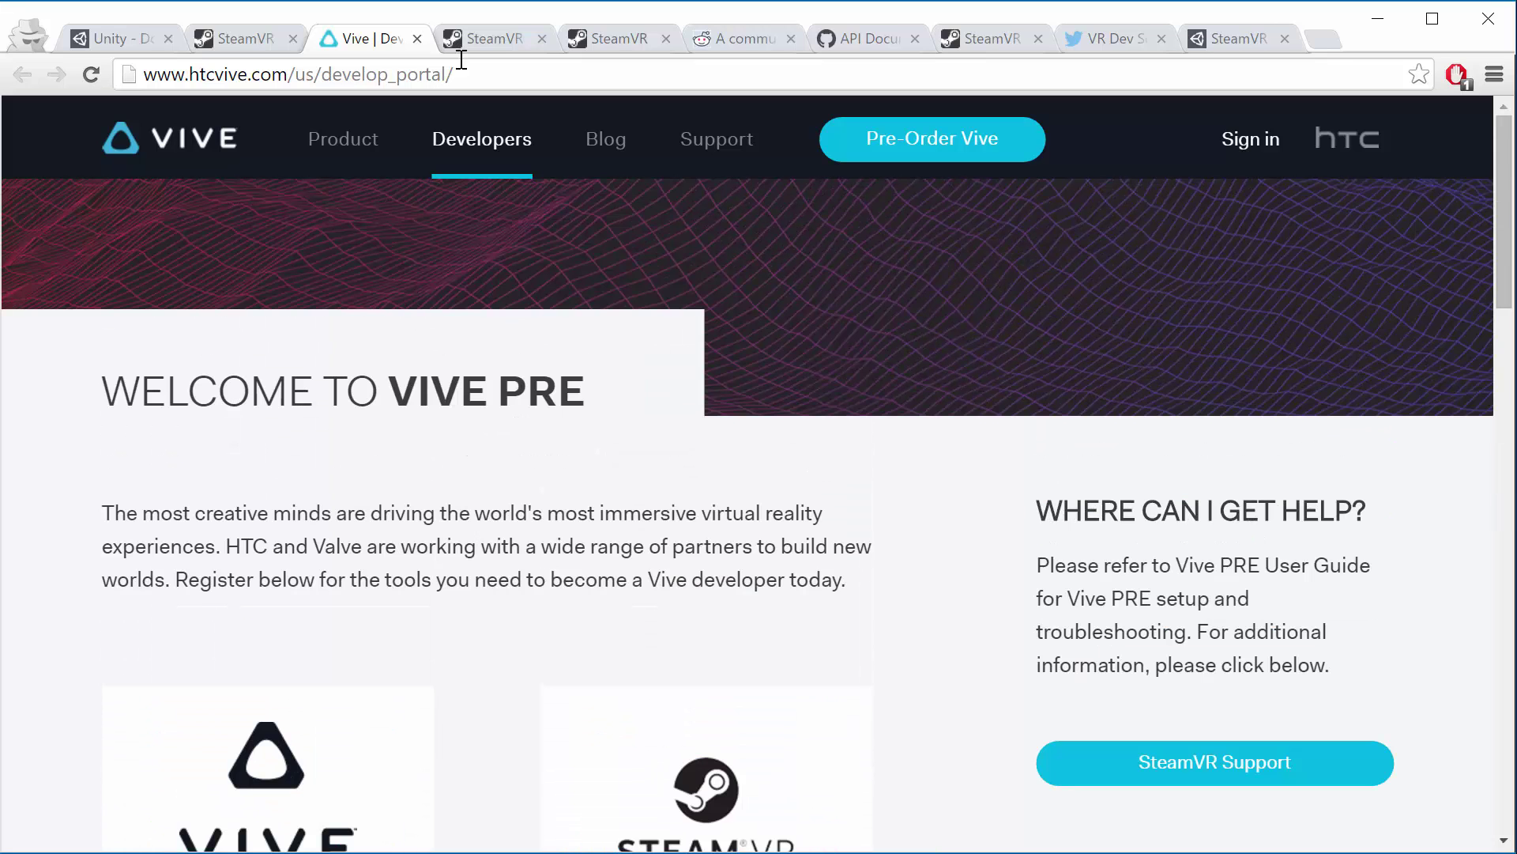
# Read through the Steam Support SteamVR article, then move on to the SteamVR community hub.
pyautogui.click(474, 40)
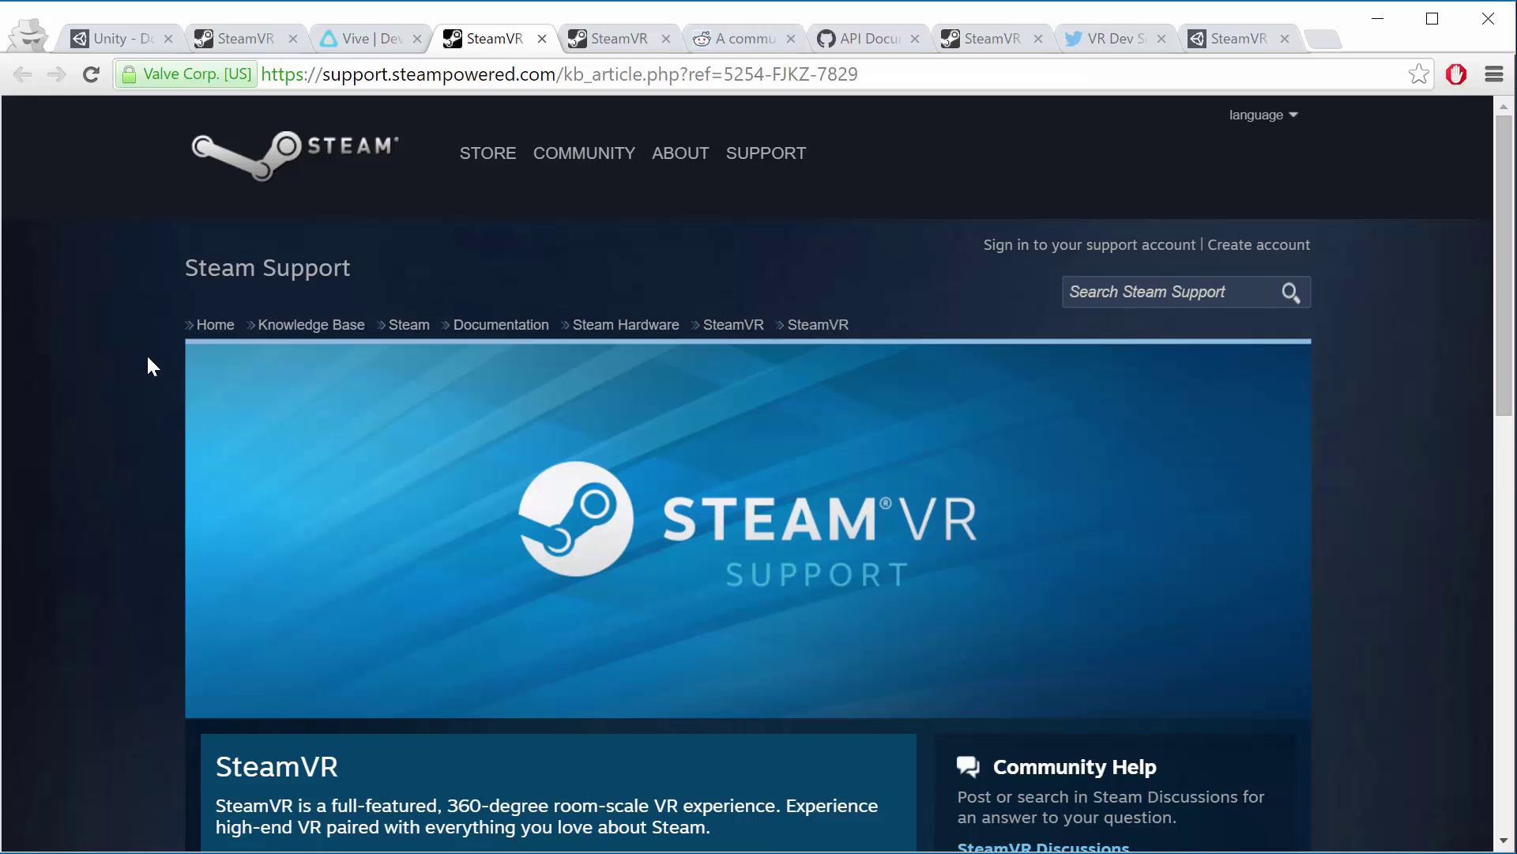
pyautogui.scroll(-9, 148, 358)
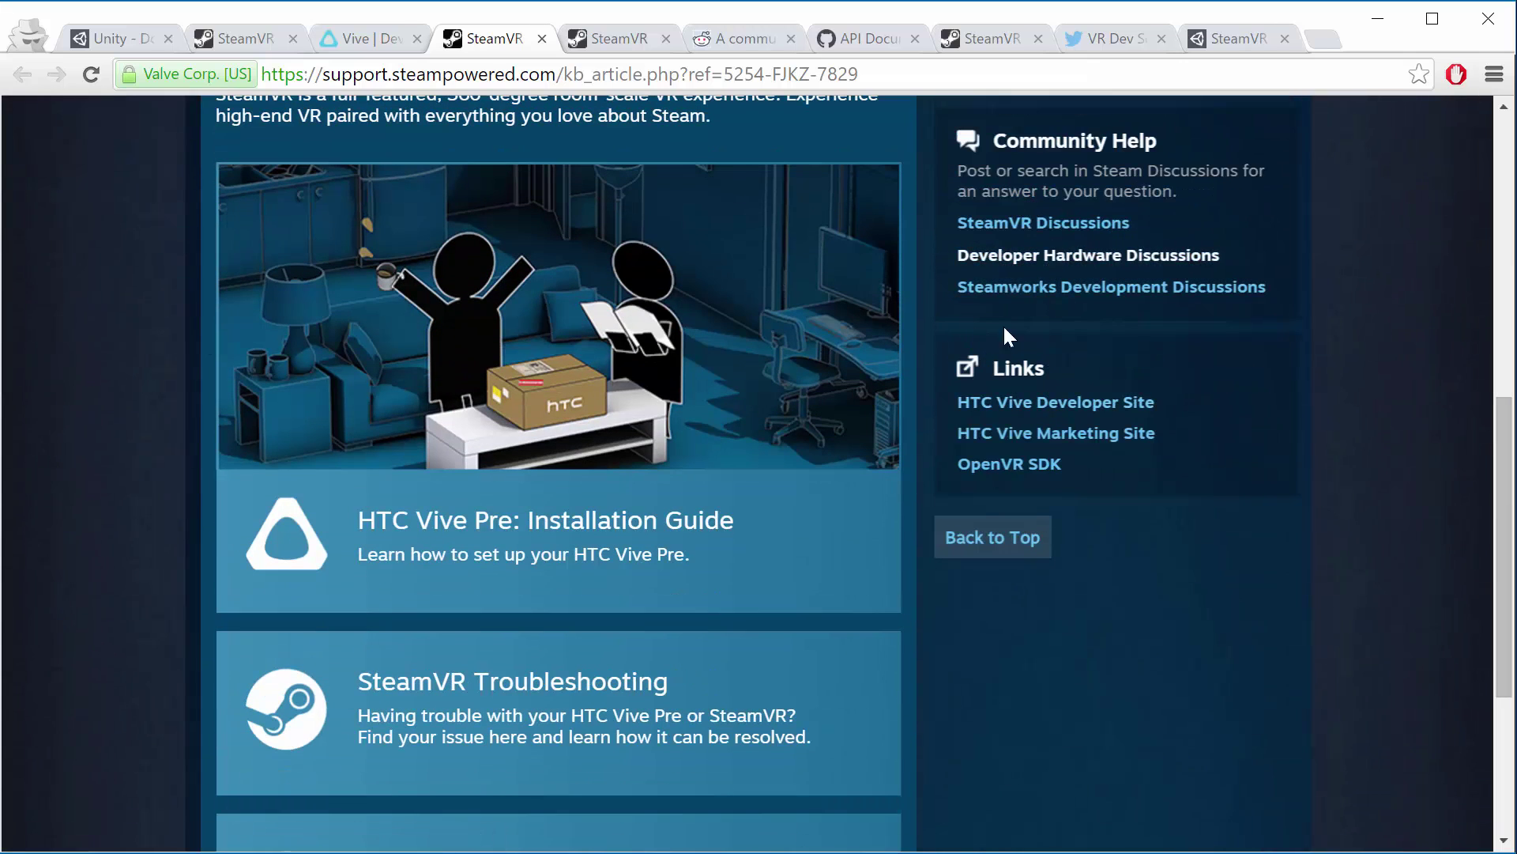
pyautogui.scroll(-2, 542, 474)
pyautogui.scroll(-3, 537, 419)
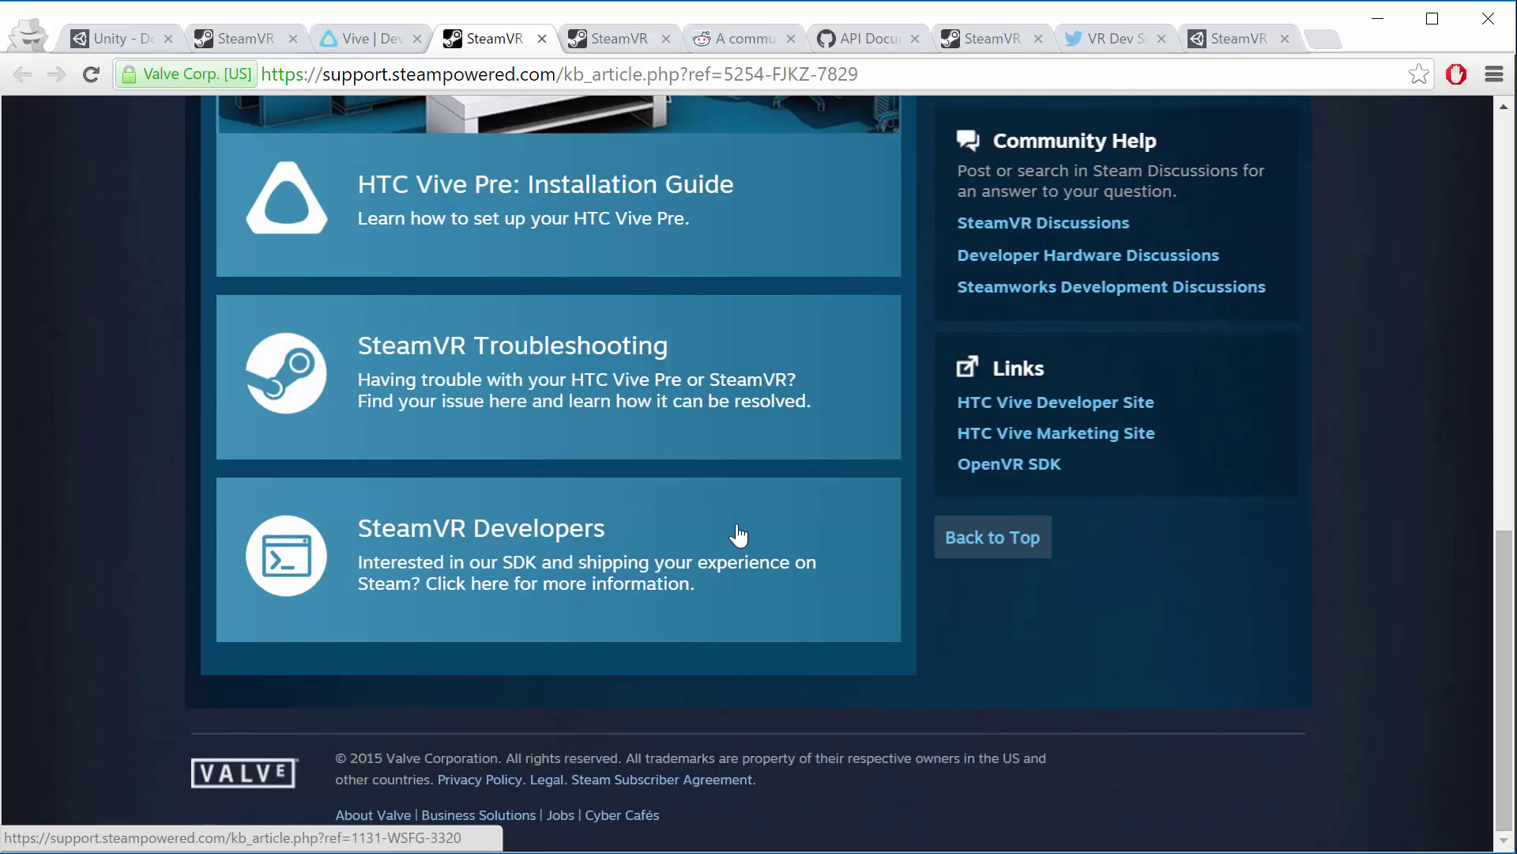
pyautogui.scroll(6, 735, 535)
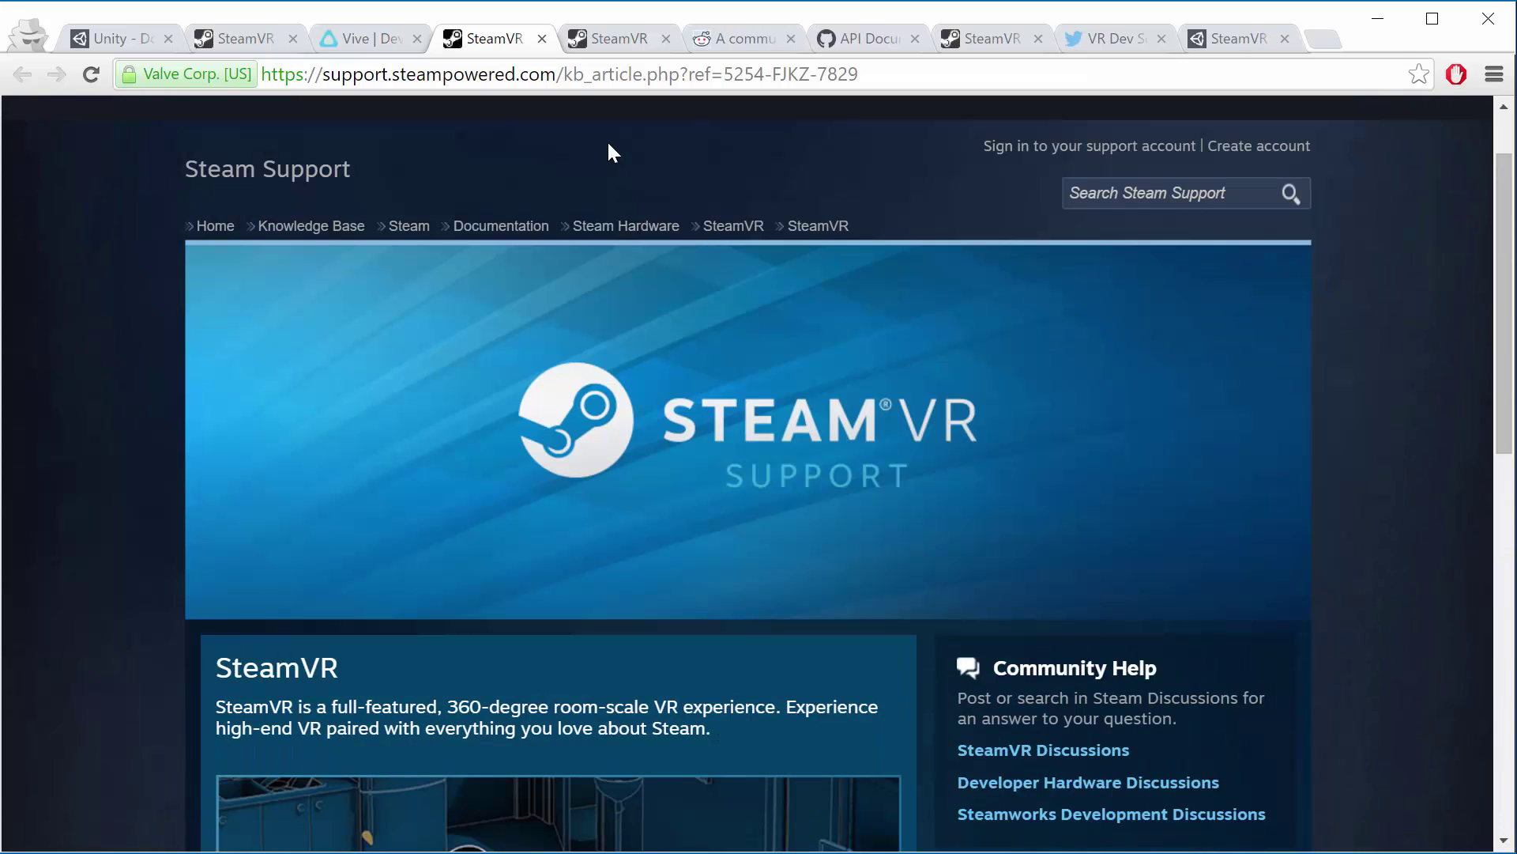
pyautogui.click(593, 35)
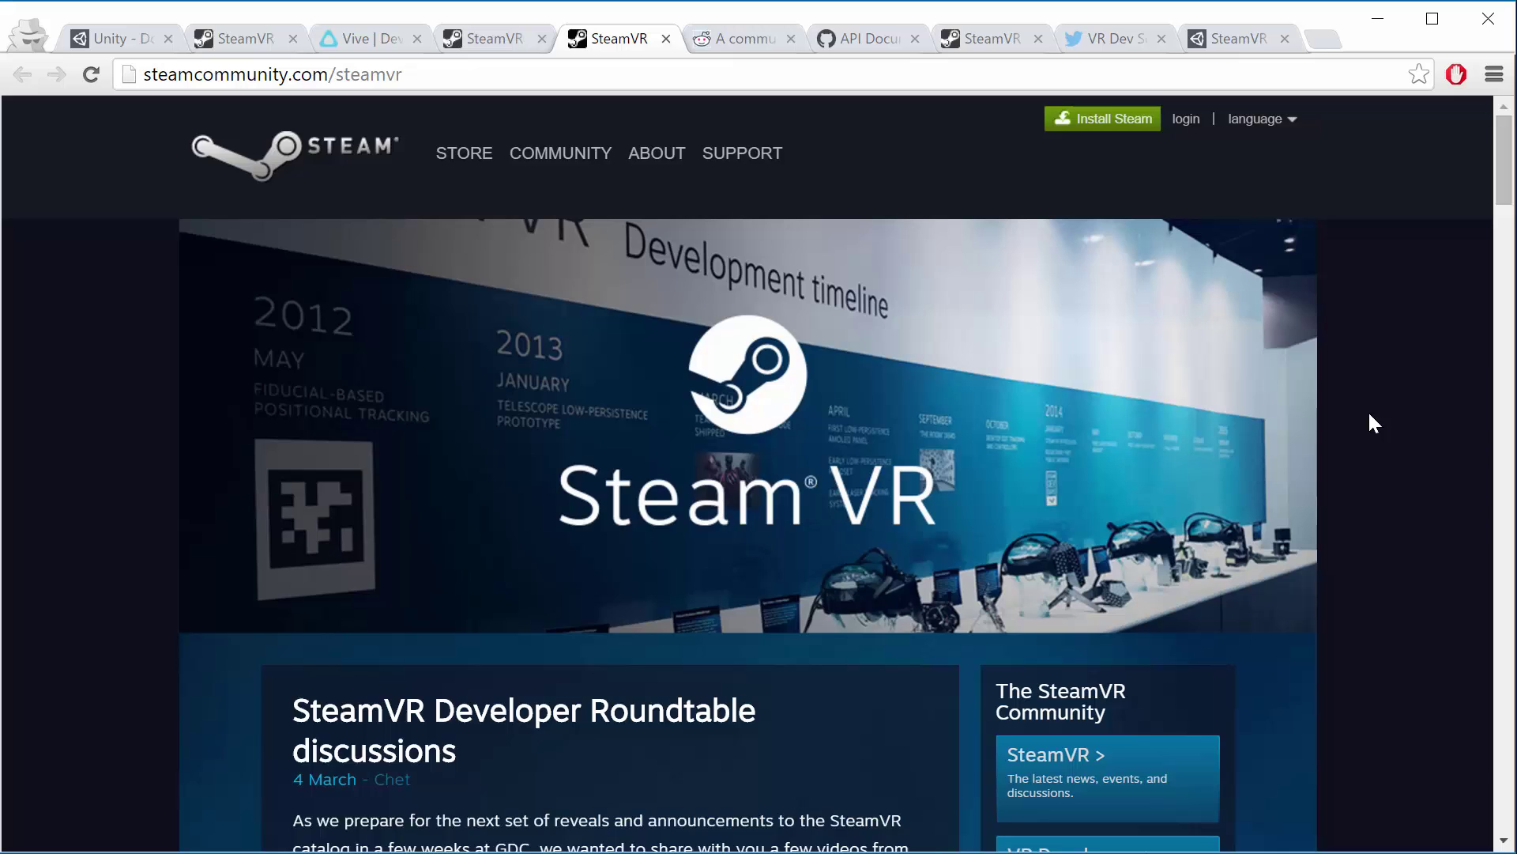
# Scroll through the SteamVR community hub posts, then move on to the r/vive subreddit.
pyautogui.scroll(-3, 1370, 414)
pyautogui.scroll(-1, 1370, 419)
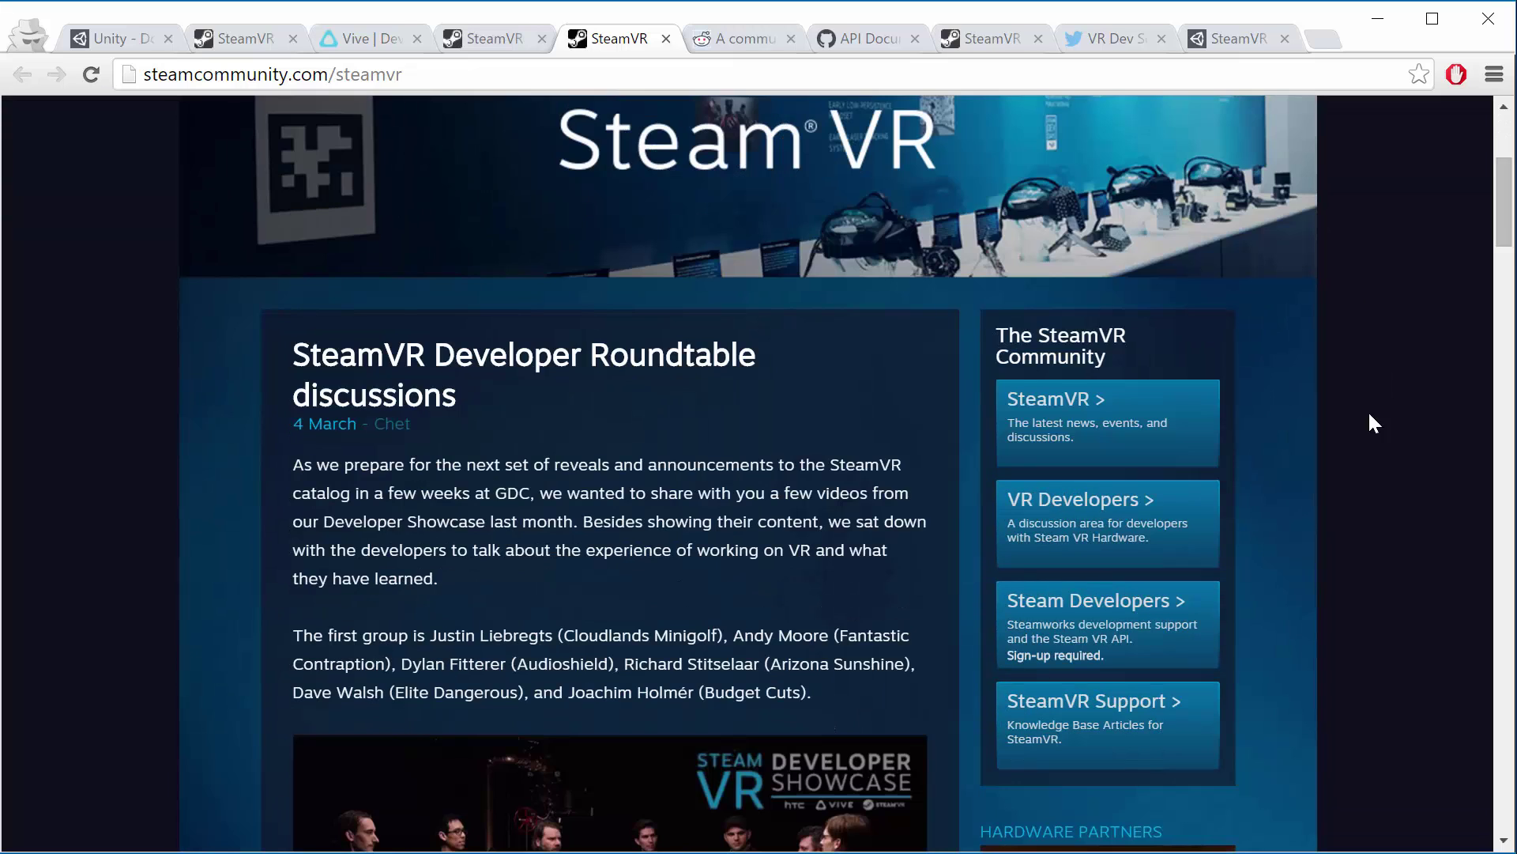
pyautogui.scroll(2, 1370, 419)
pyautogui.scroll(-11, 1369, 415)
pyautogui.scroll(-5, 1371, 419)
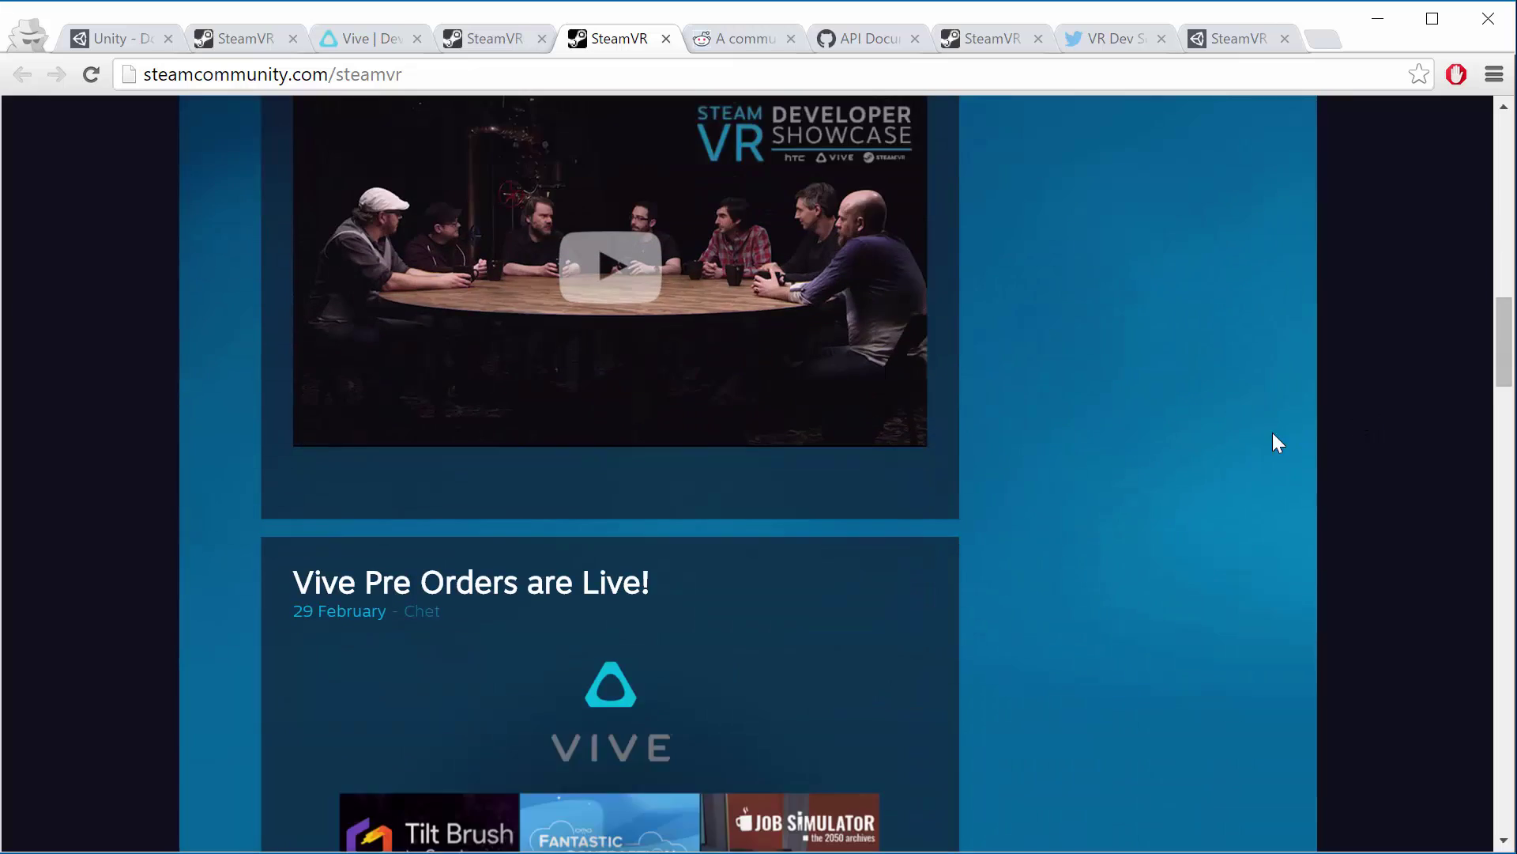
pyautogui.scroll(17, 1273, 440)
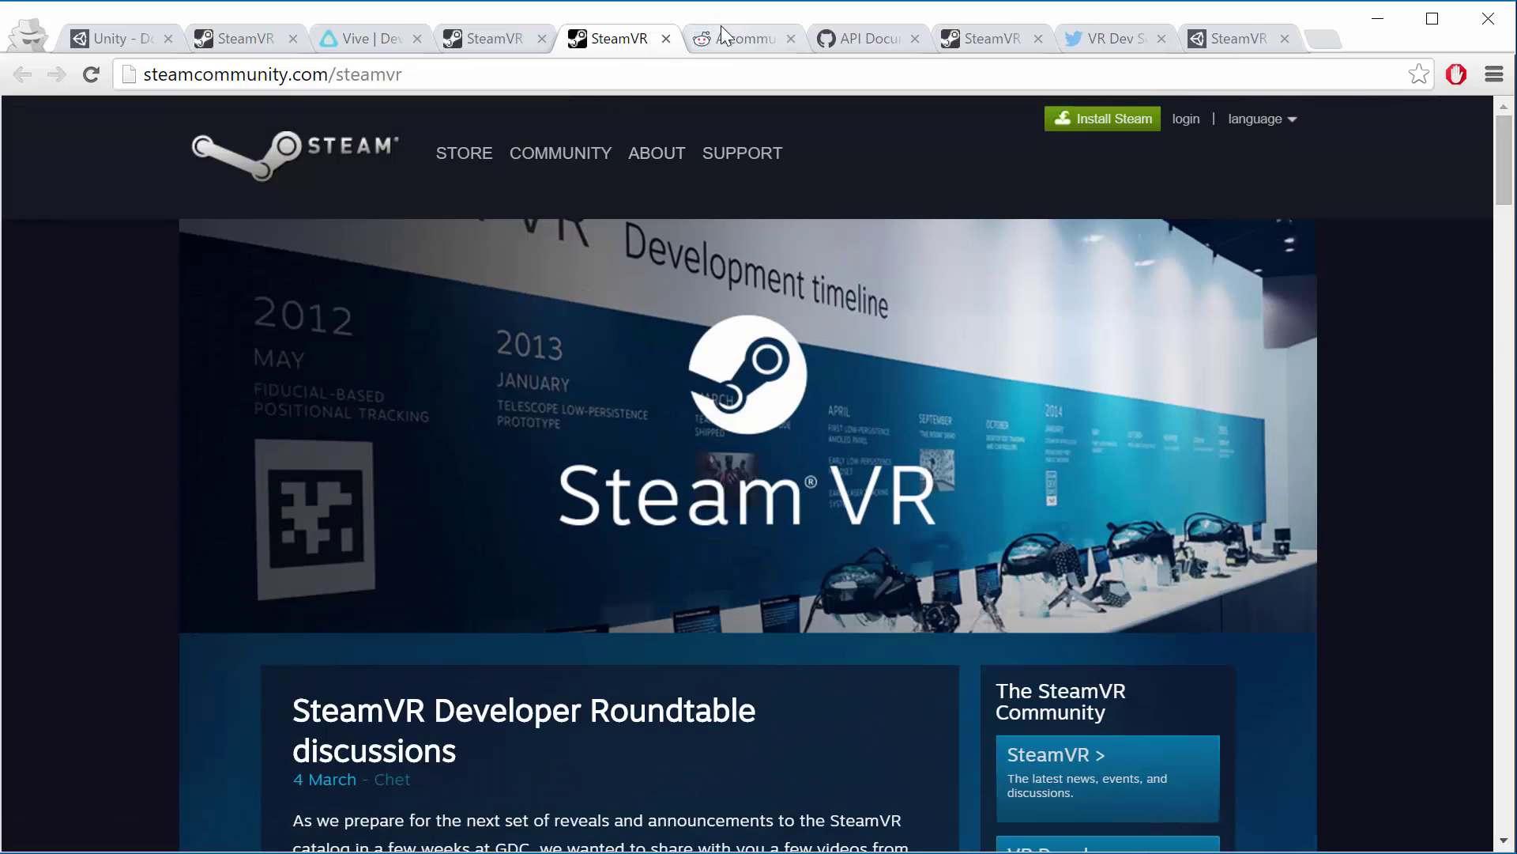
pyautogui.click(721, 32)
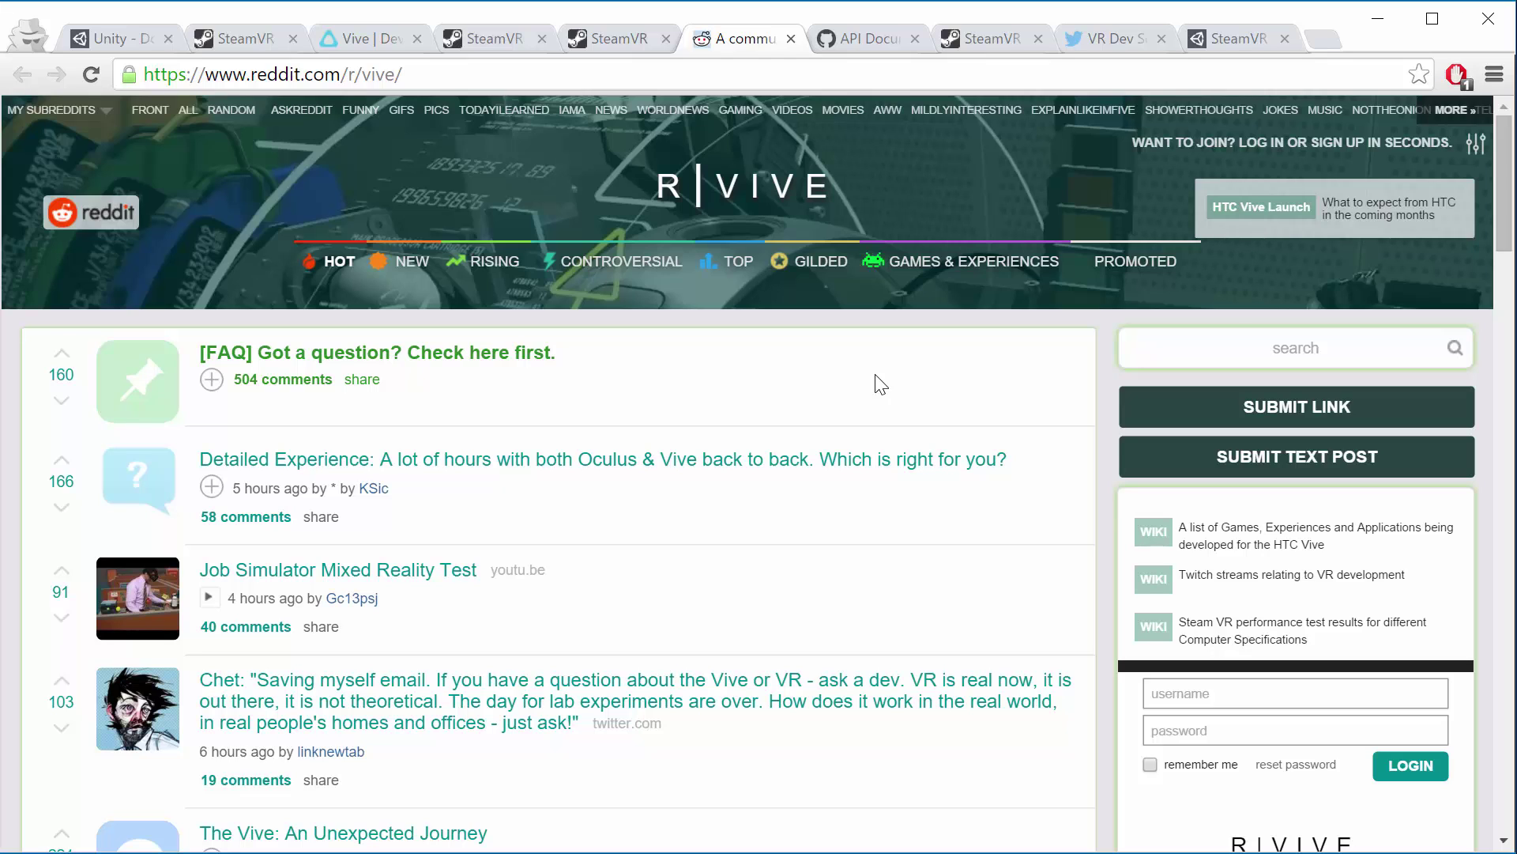
# Move from r/vive to the GitHub OpenVR API Documentation wiki page.
pyautogui.click(836, 43)
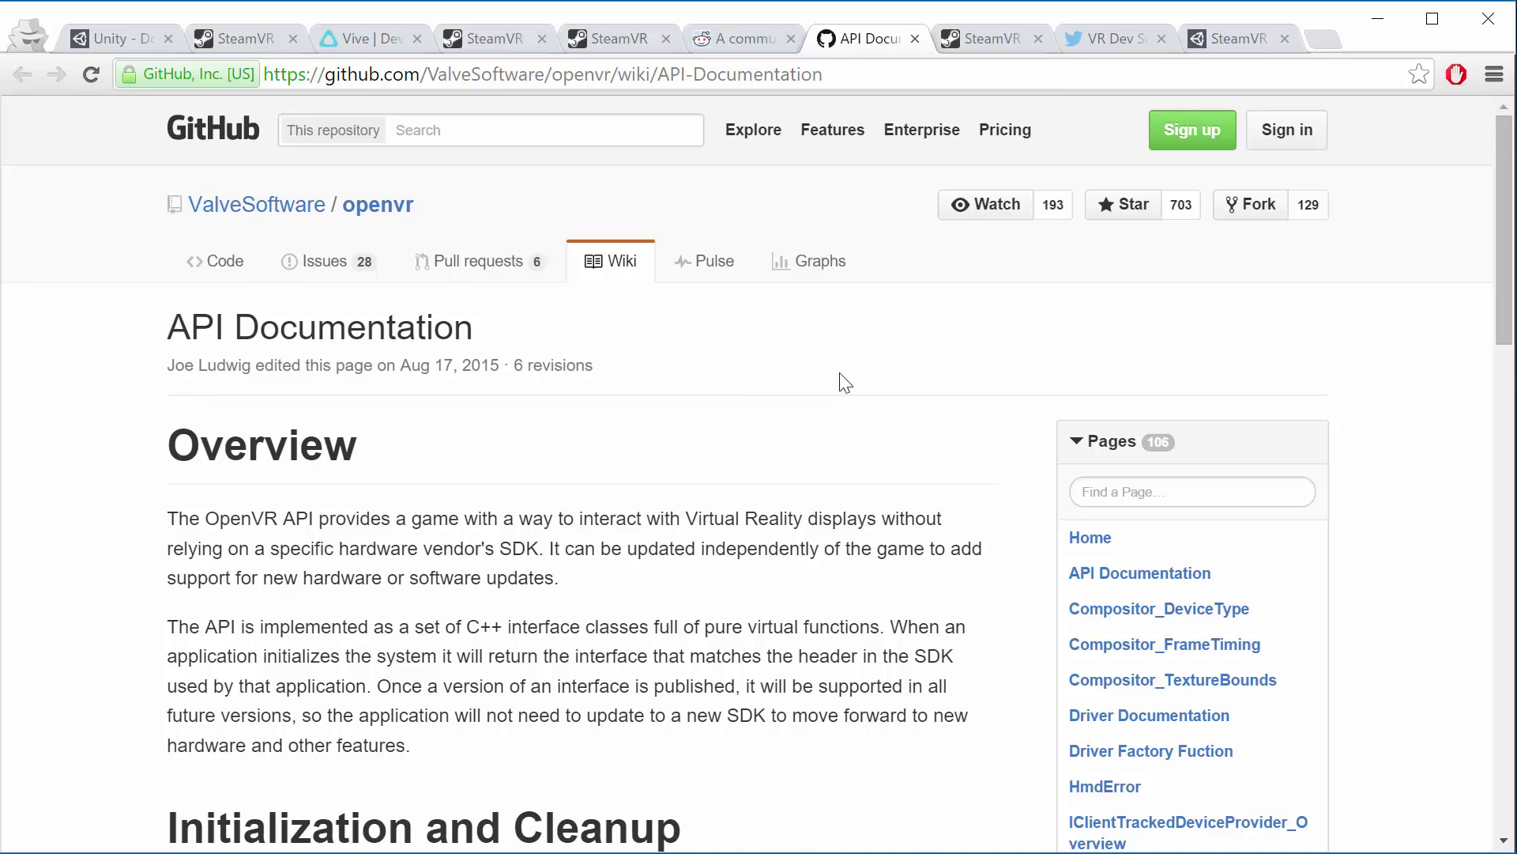
pyautogui.scroll(-2, 841, 371)
pyautogui.scroll(-2, 844, 382)
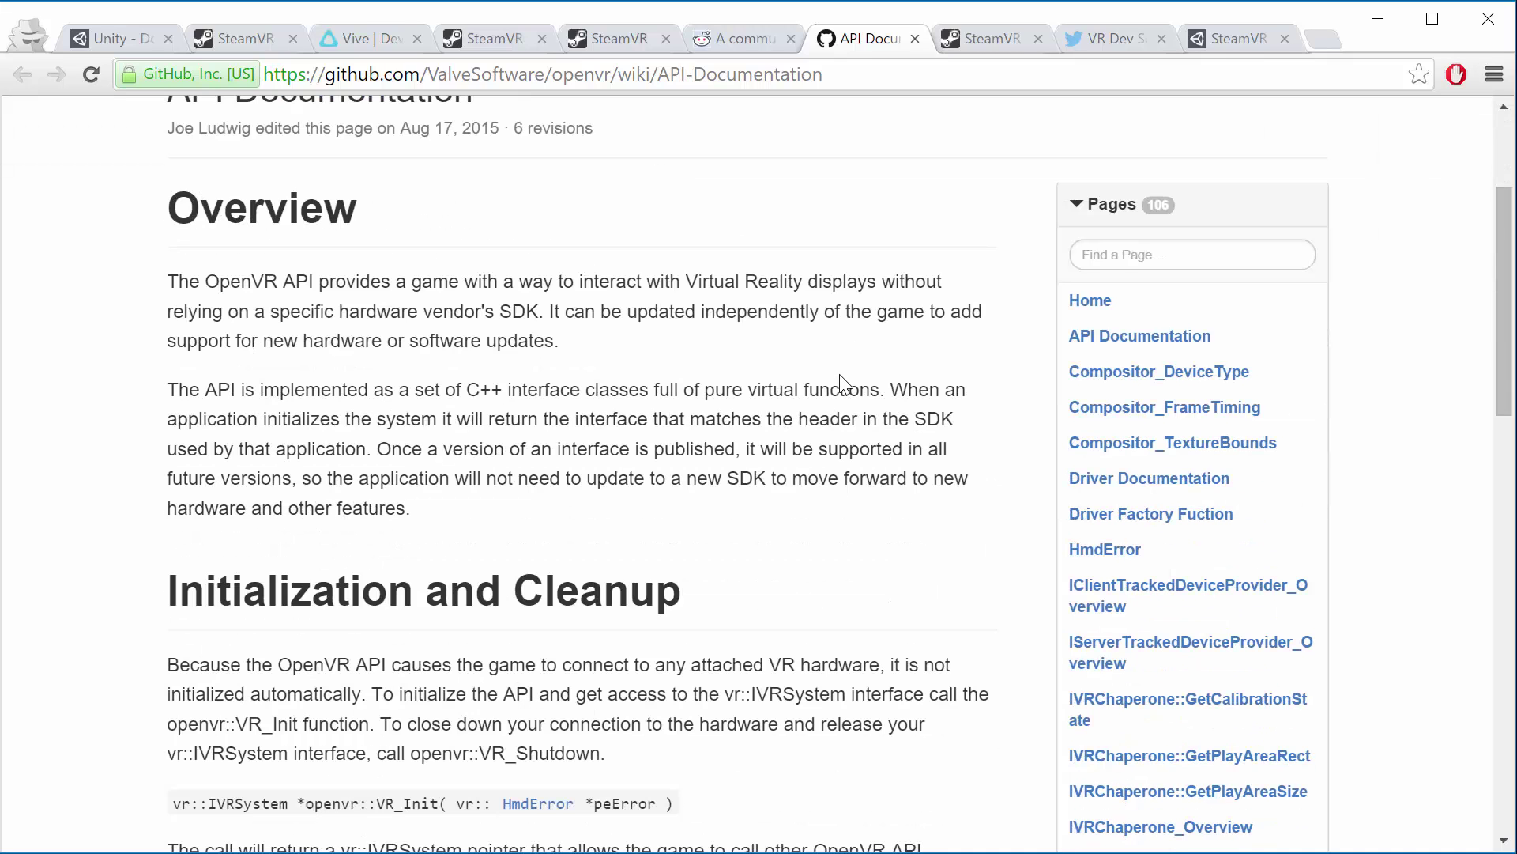
pyautogui.scroll(-2, 806, 396)
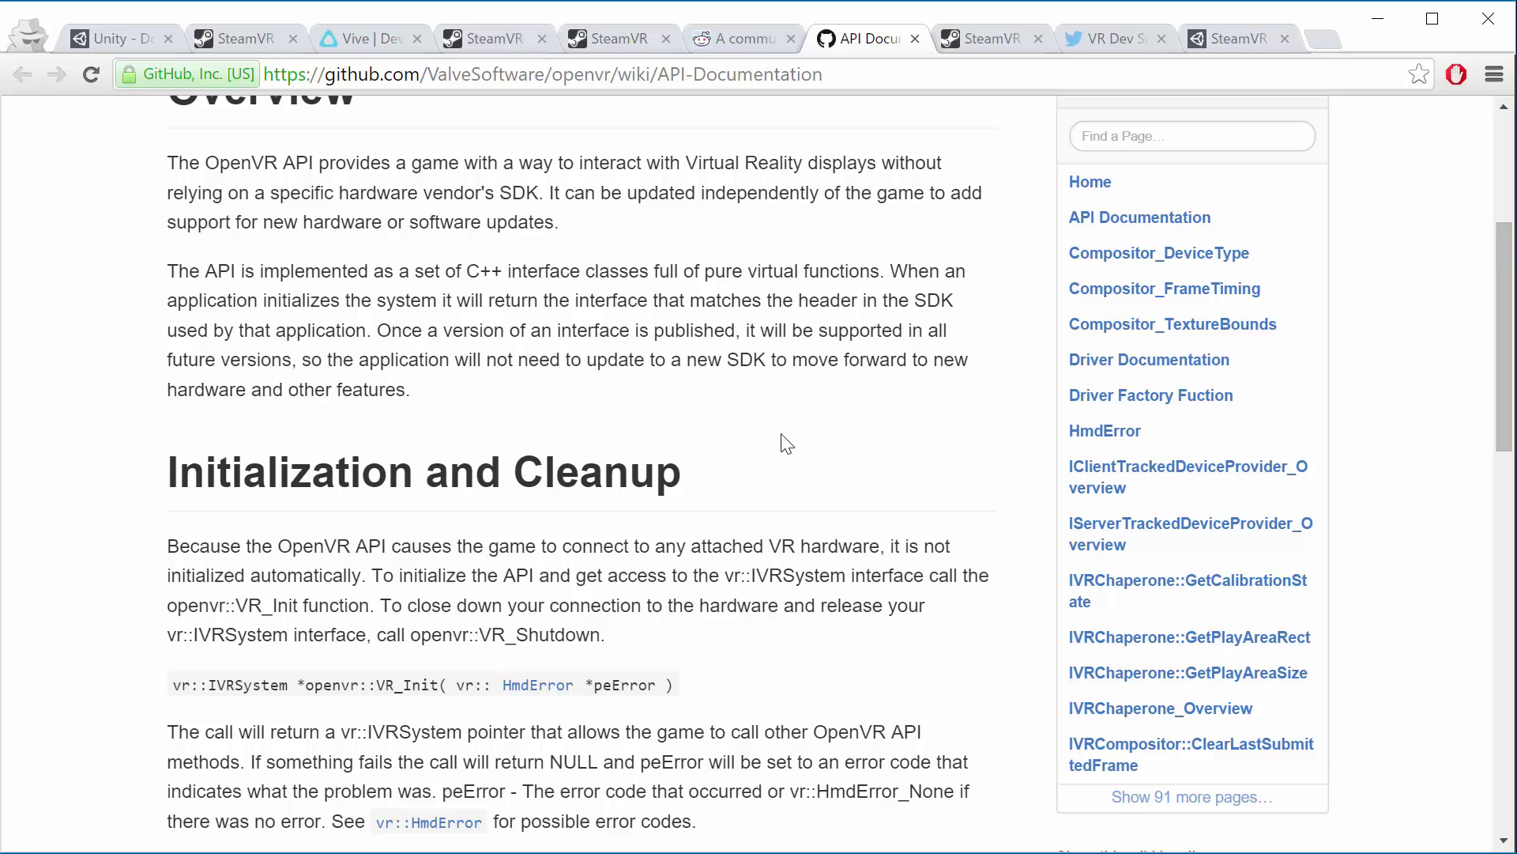
pyautogui.scroll(-2, 786, 443)
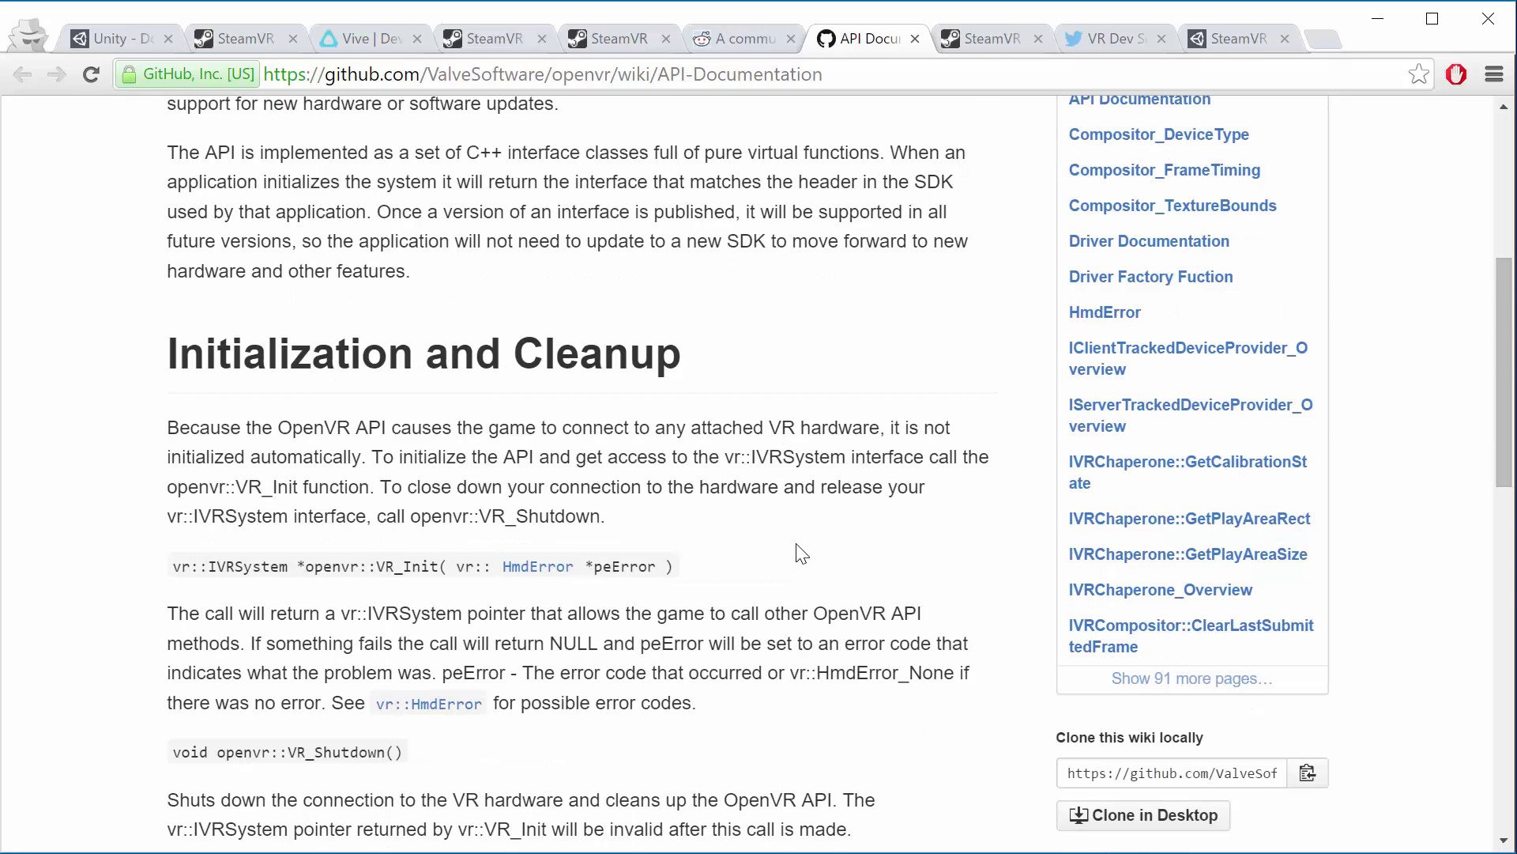
pyautogui.scroll(-3, 802, 553)
pyautogui.scroll(-1, 942, 536)
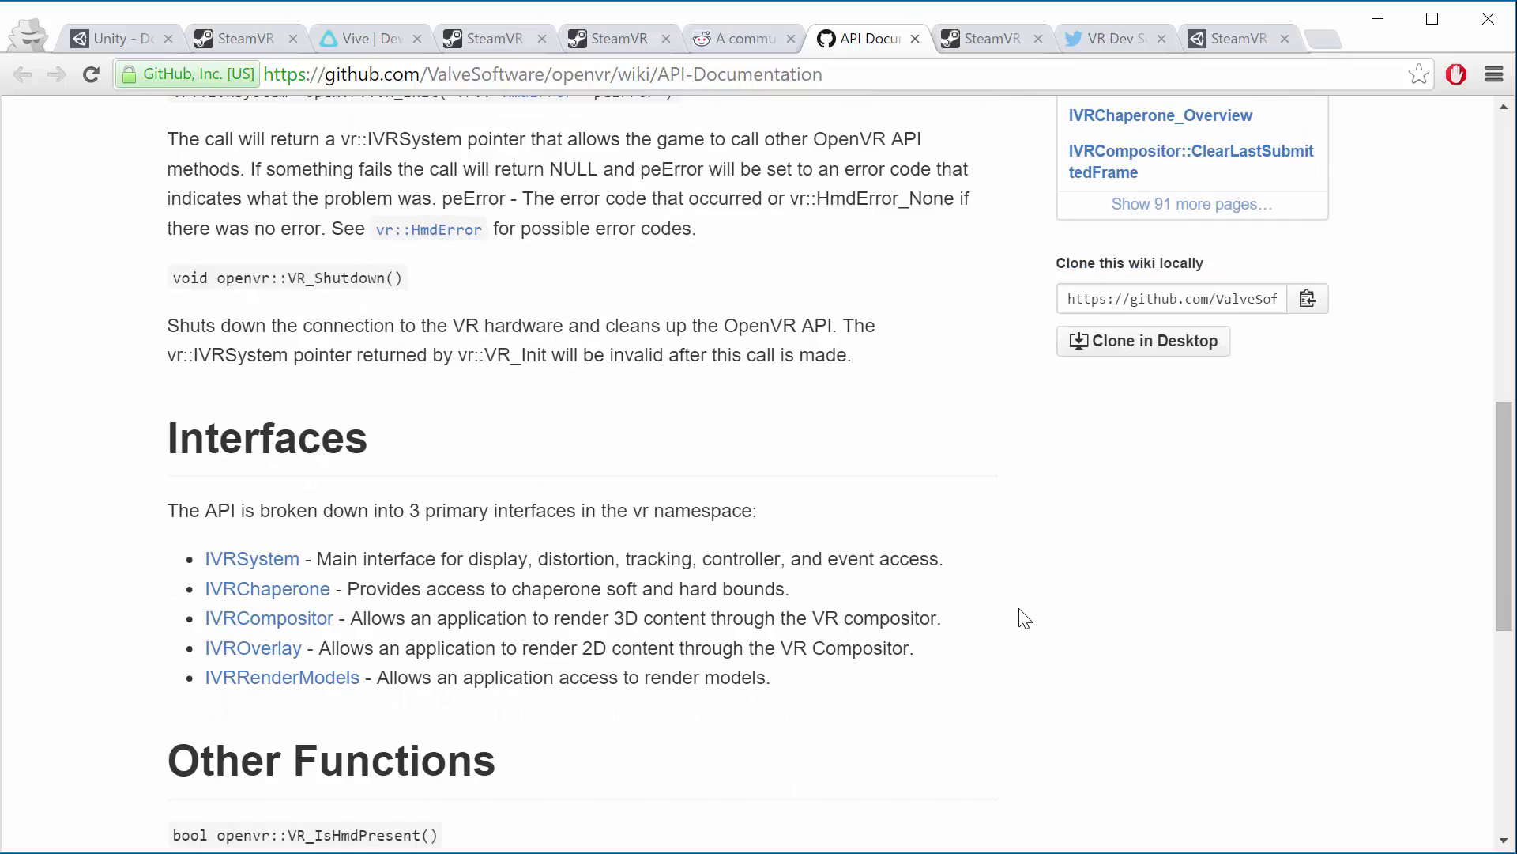
pyautogui.scroll(-8, 1025, 618)
pyautogui.scroll(15, 1019, 617)
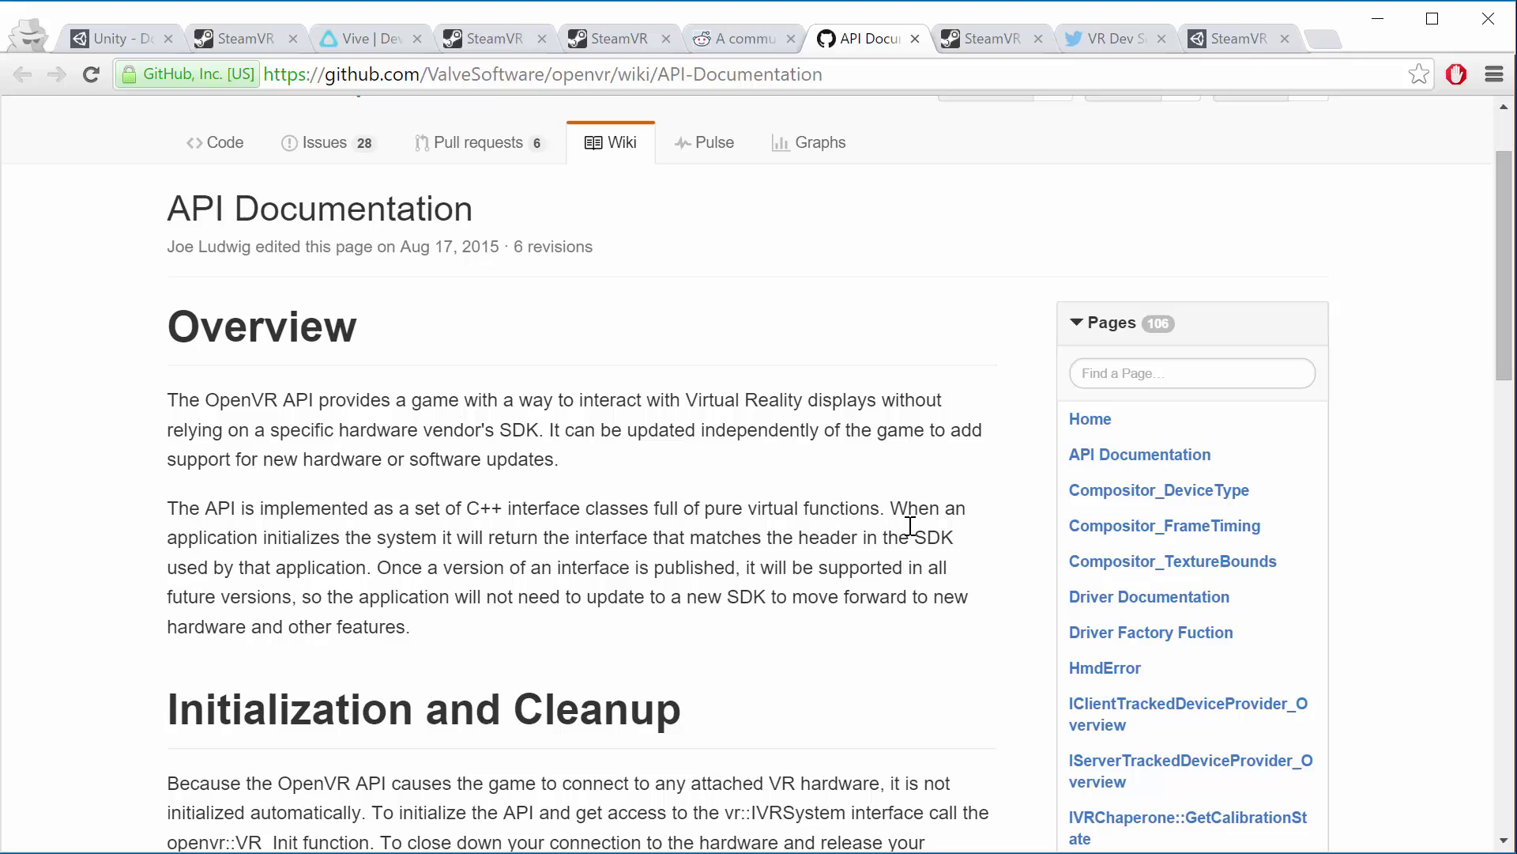
pyautogui.scroll(-5, 831, 459)
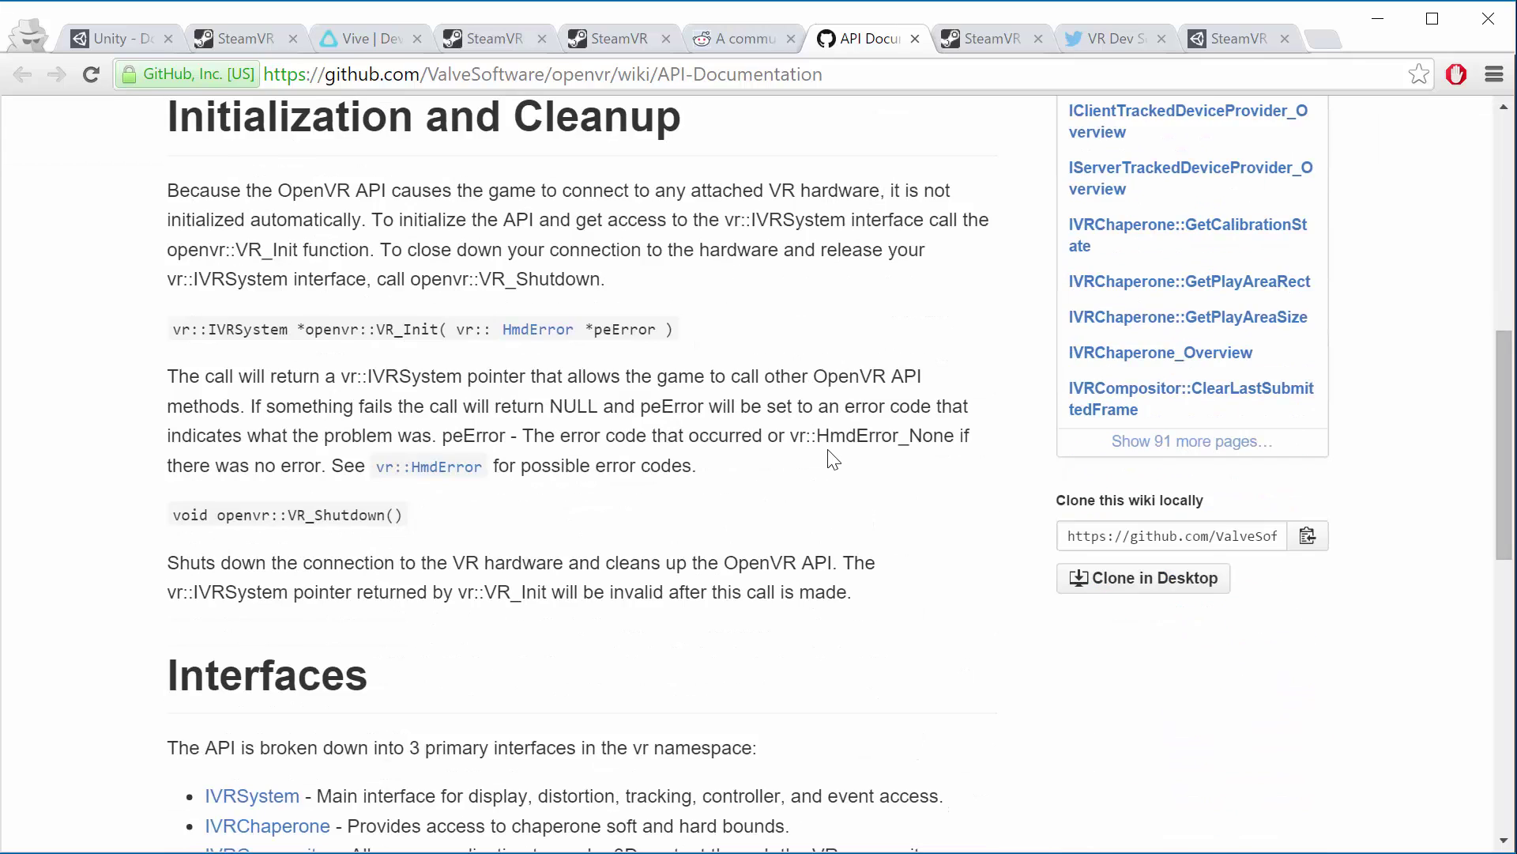
pyautogui.scroll(6, 832, 458)
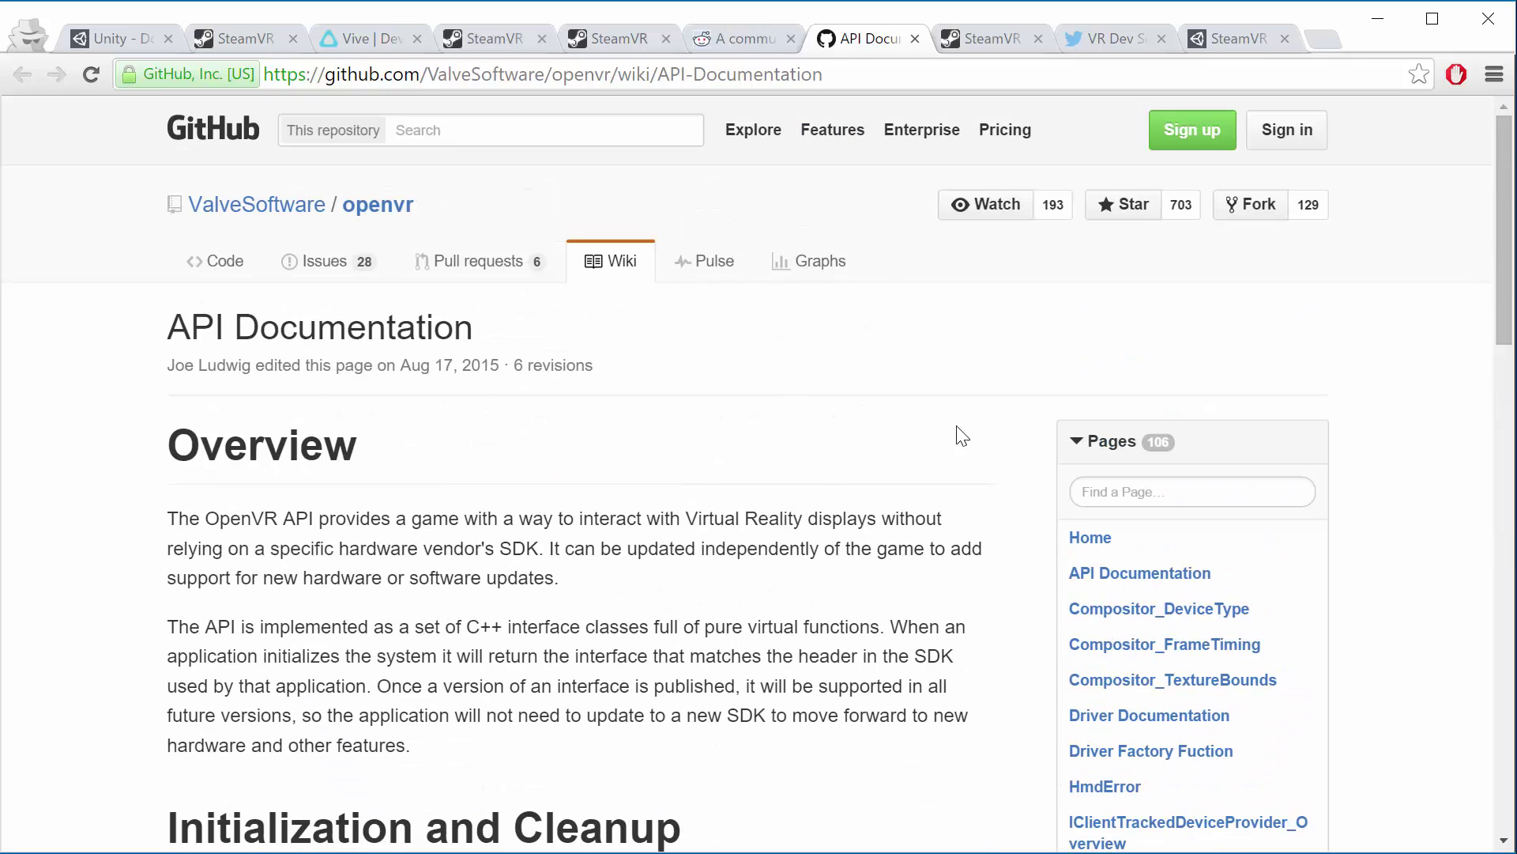
# Scroll the SteamVR discussions list, glance at Developer Hardware, then go to VR Dev School's Twitter.
pyautogui.click(968, 41)
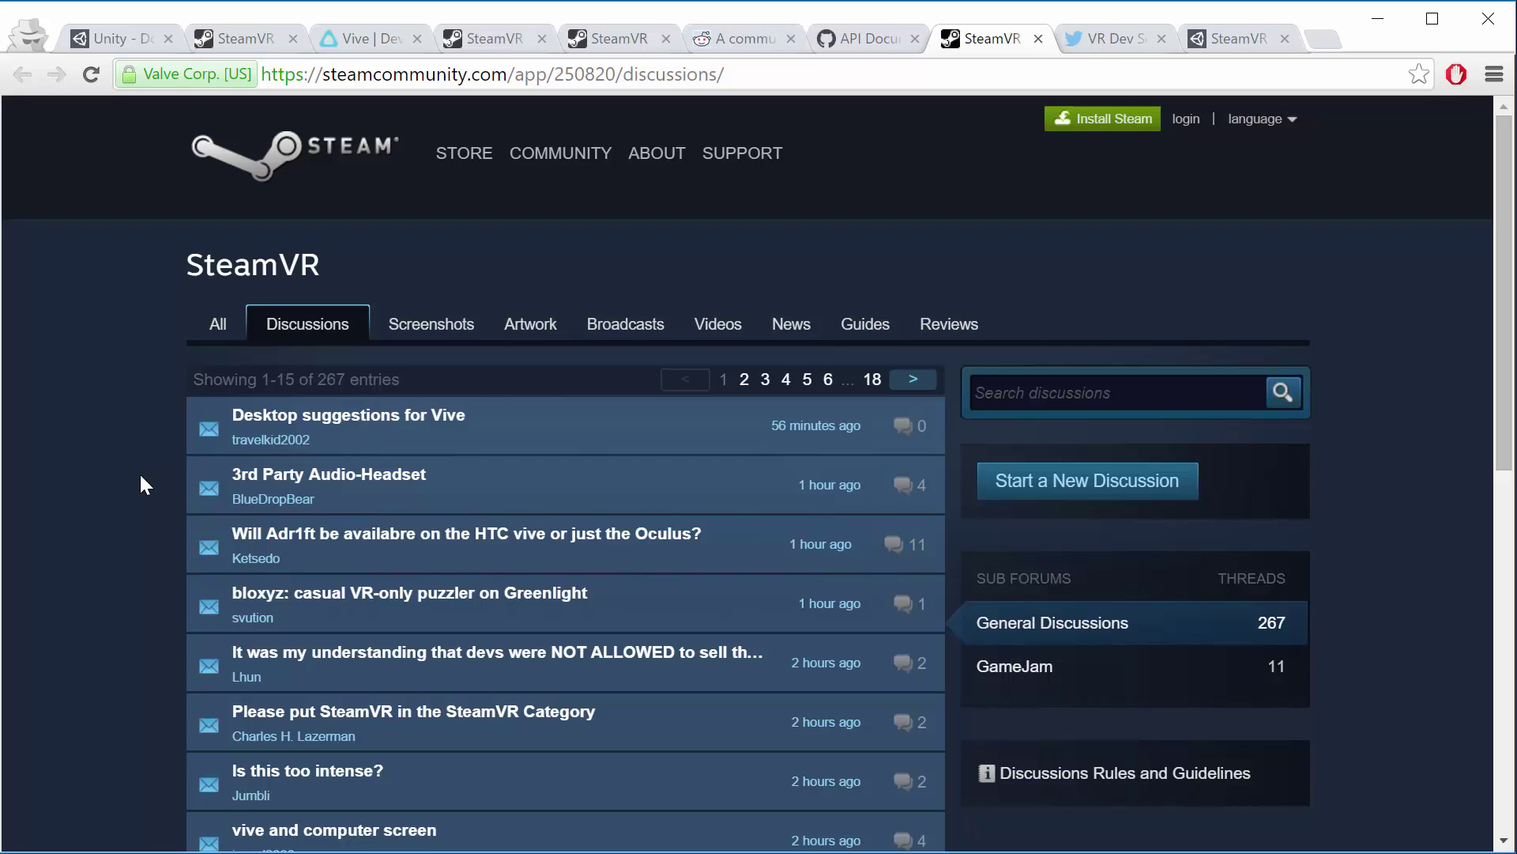
pyautogui.scroll(-2, 116, 517)
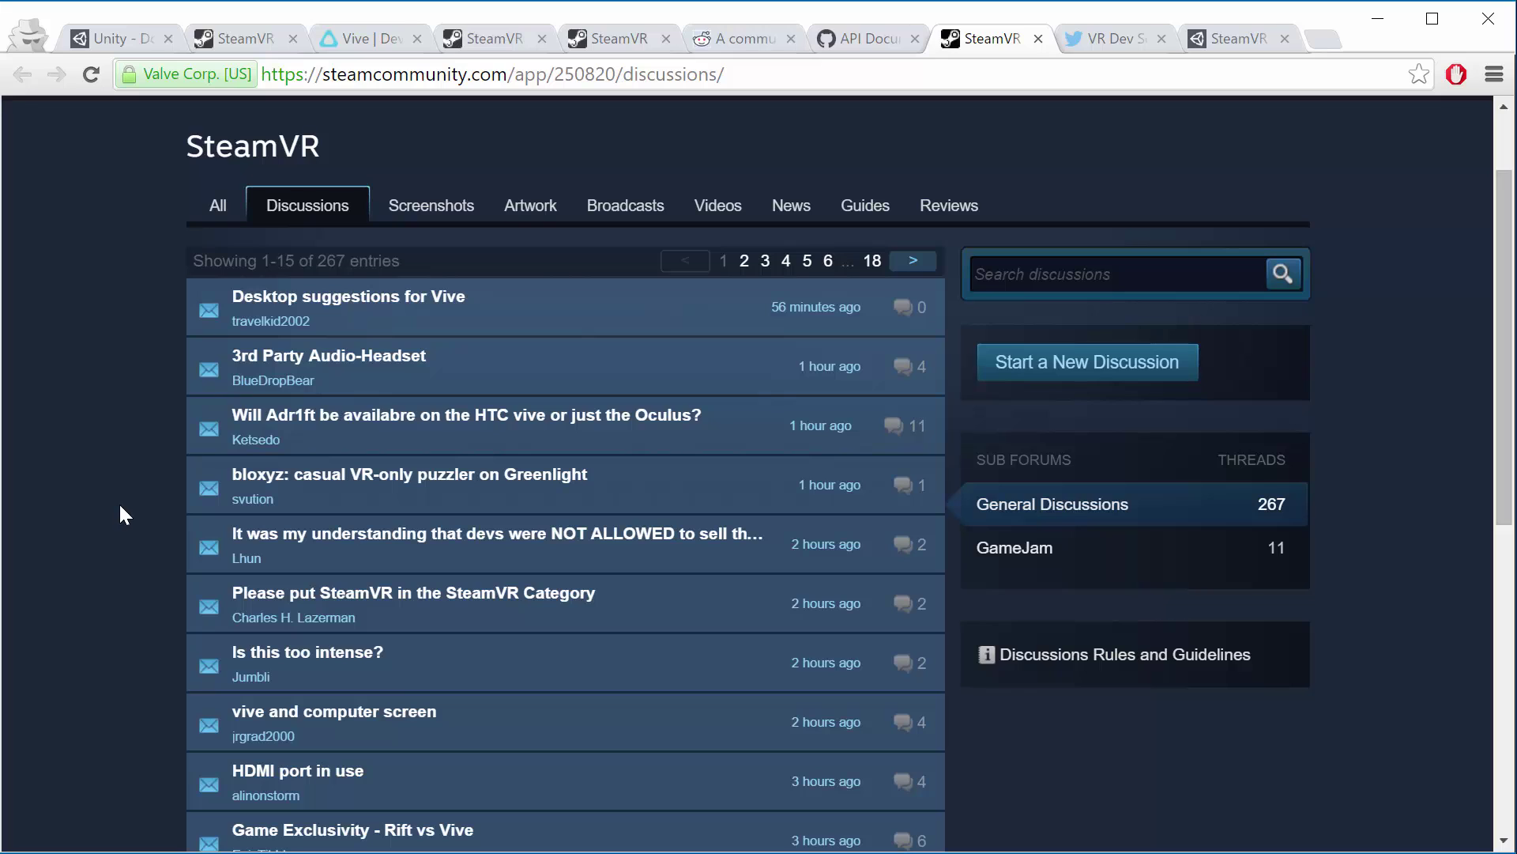
pyautogui.scroll(-3, 120, 509)
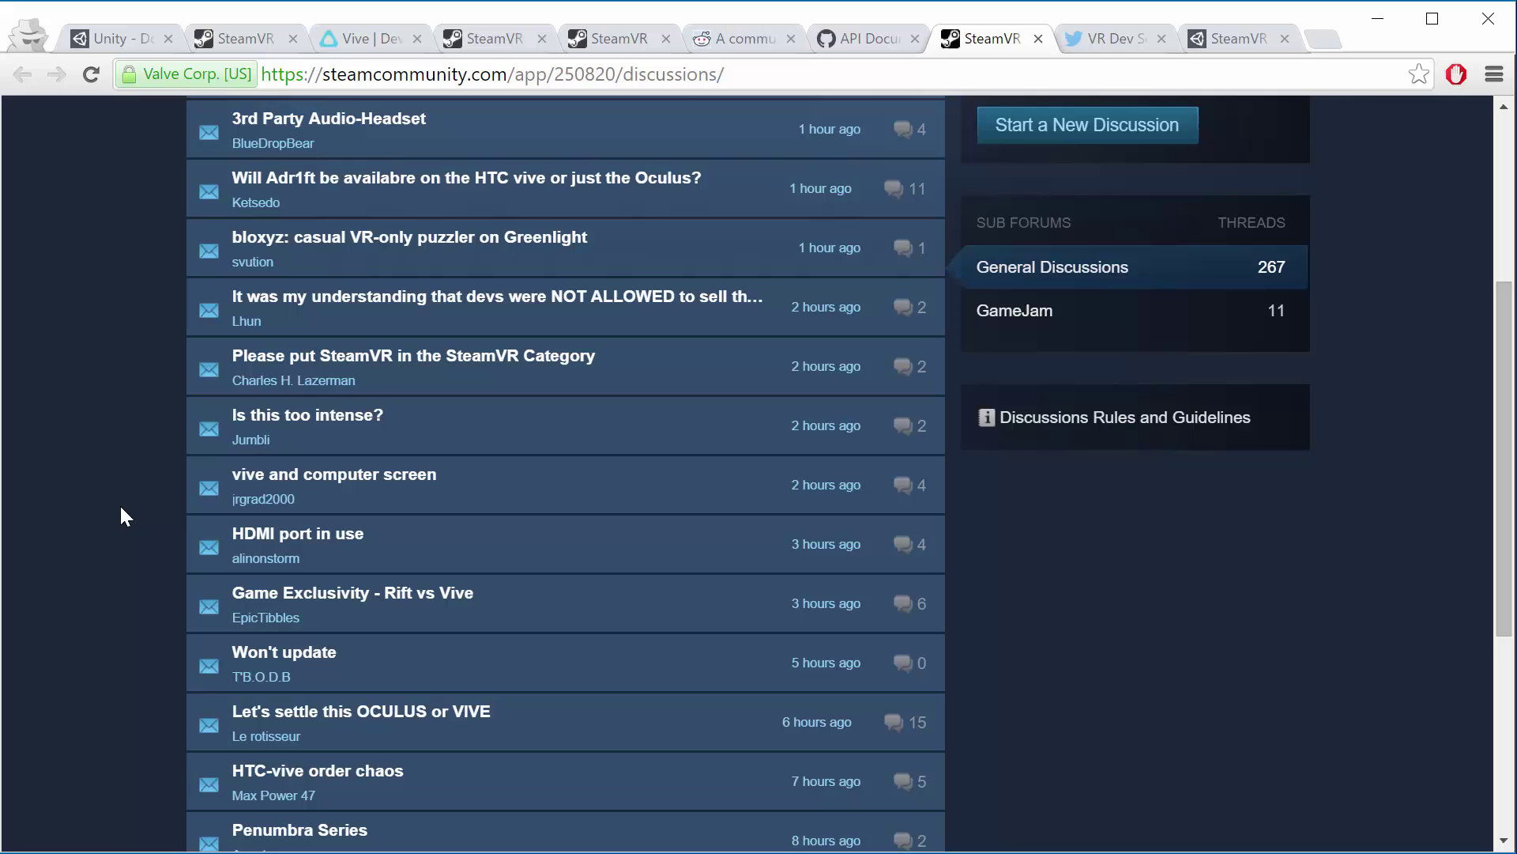
pyautogui.click(216, 37)
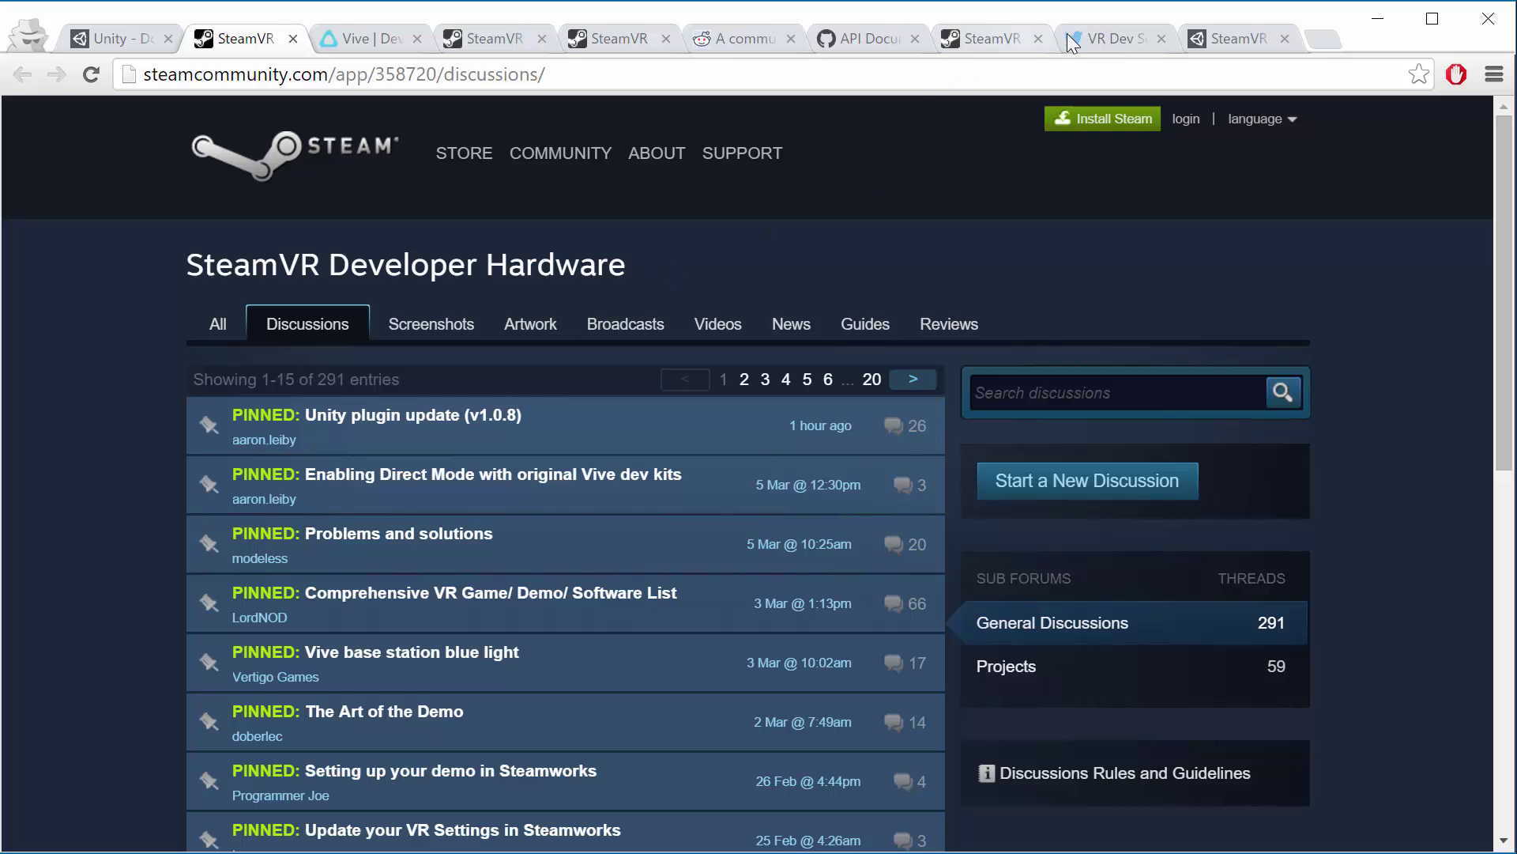
pyautogui.click(973, 41)
pyautogui.scroll(-3, 585, 554)
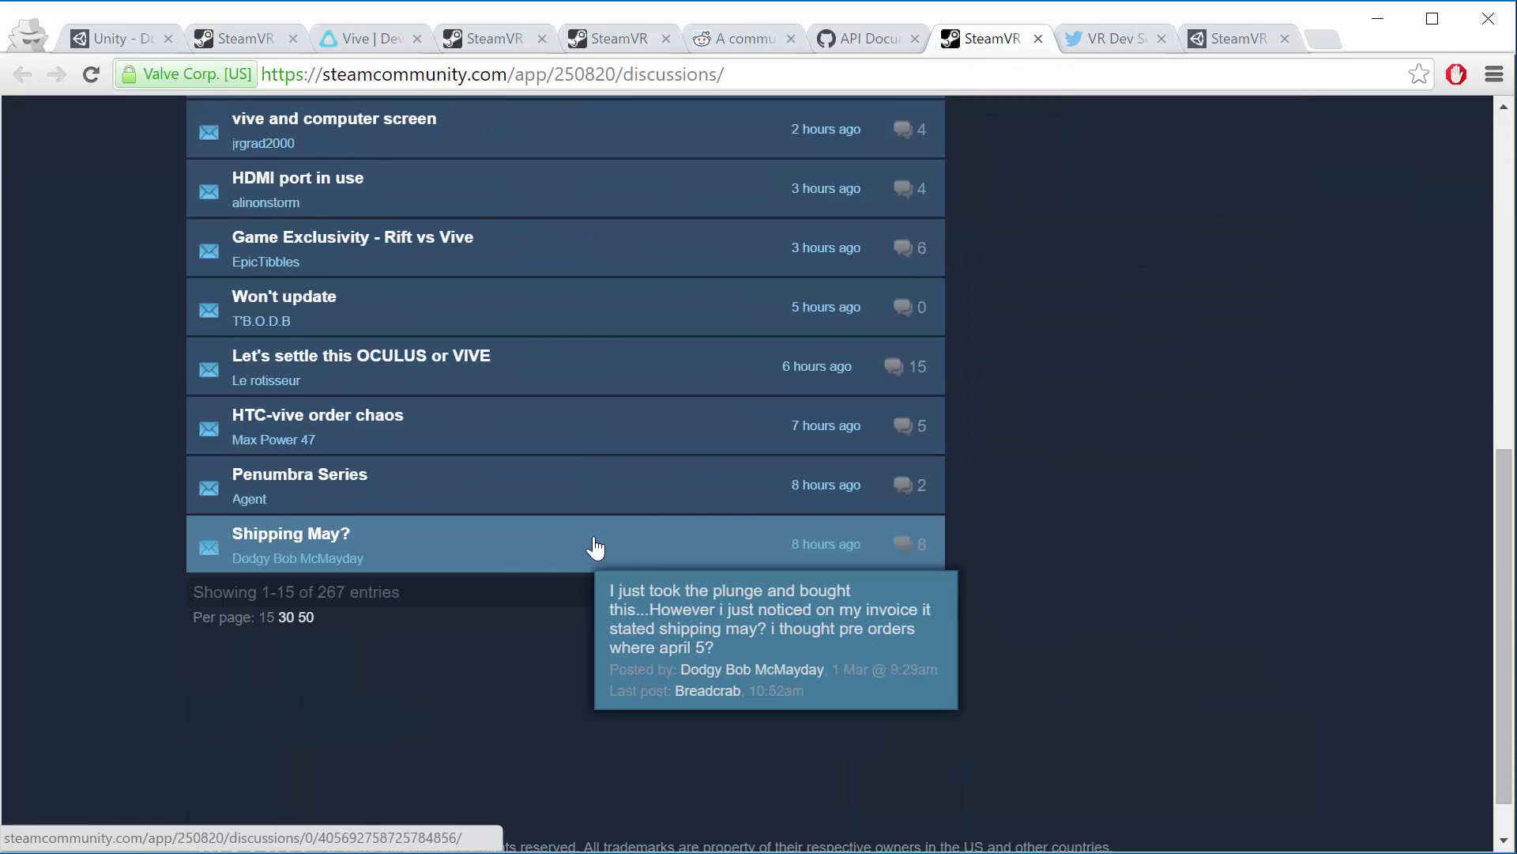
pyautogui.scroll(7, 1184, 510)
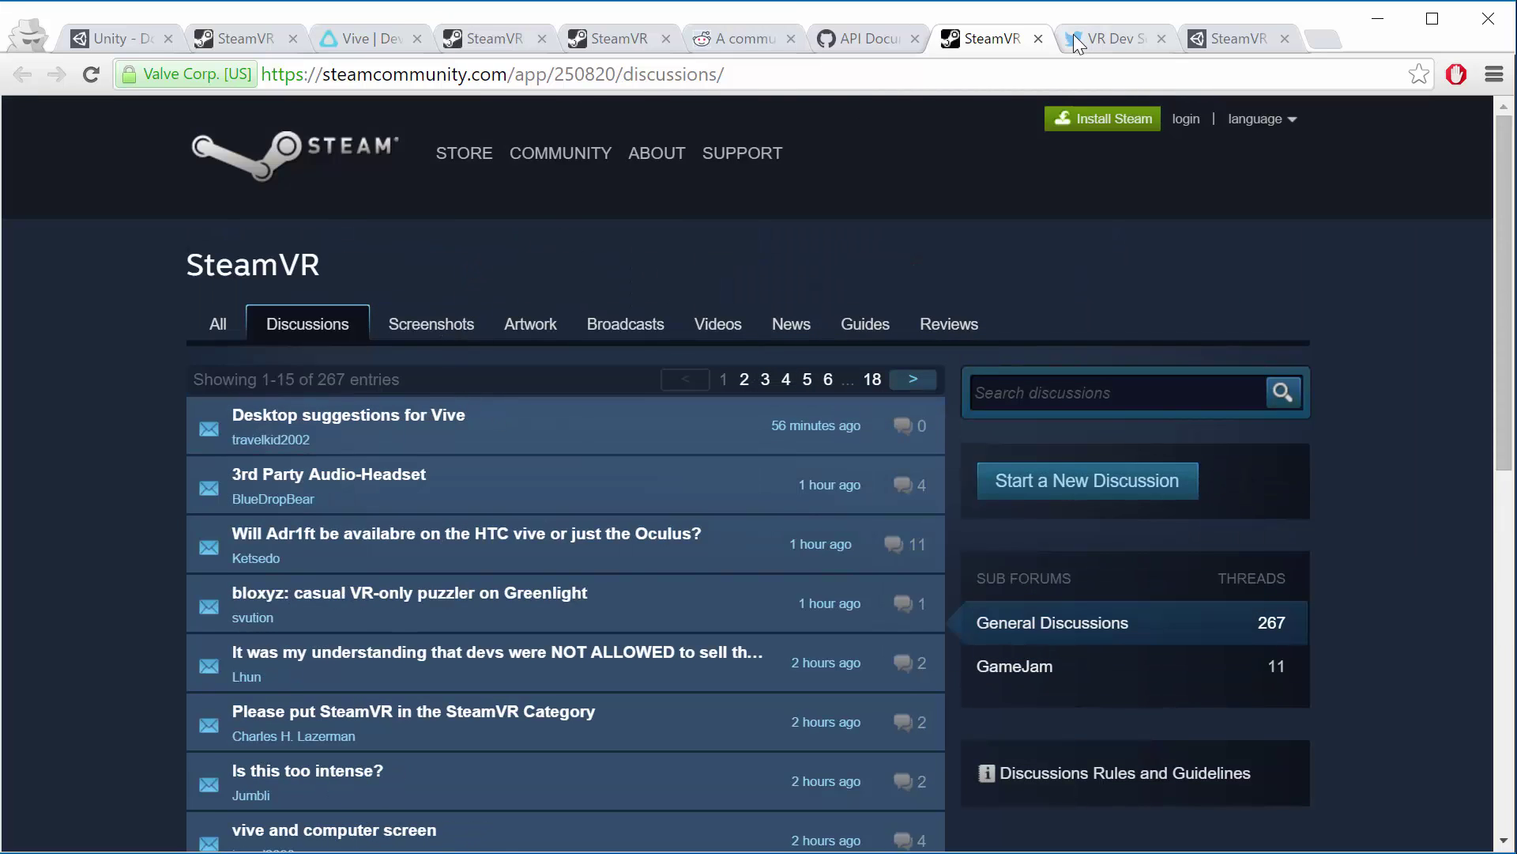
pyautogui.click(1073, 35)
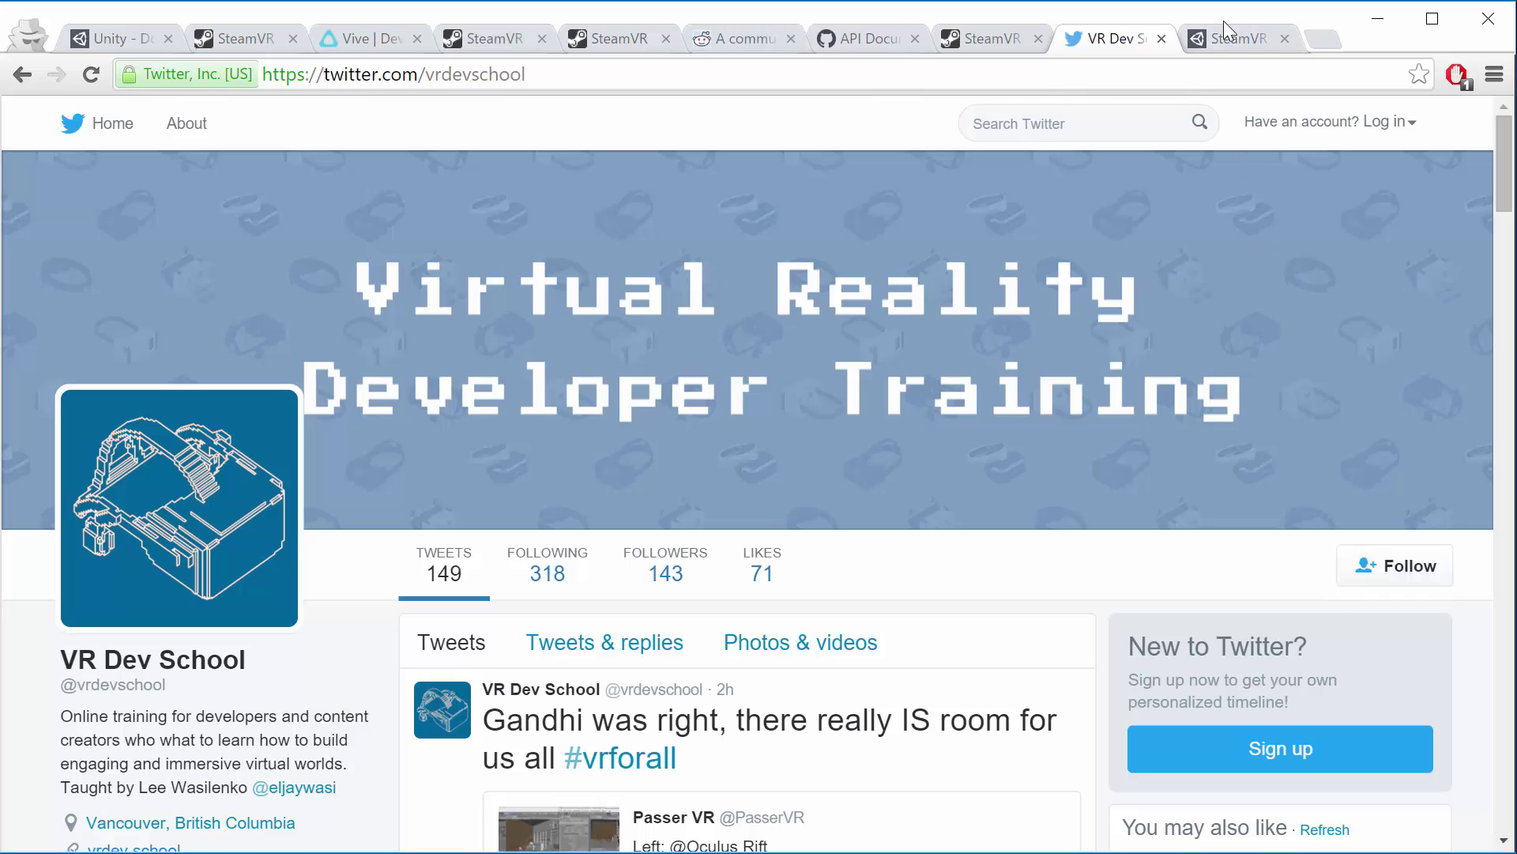
# View the SteamVR Plugin 1.0.8 store page, scrolling to Package Contents and back.
pyautogui.click(1223, 43)
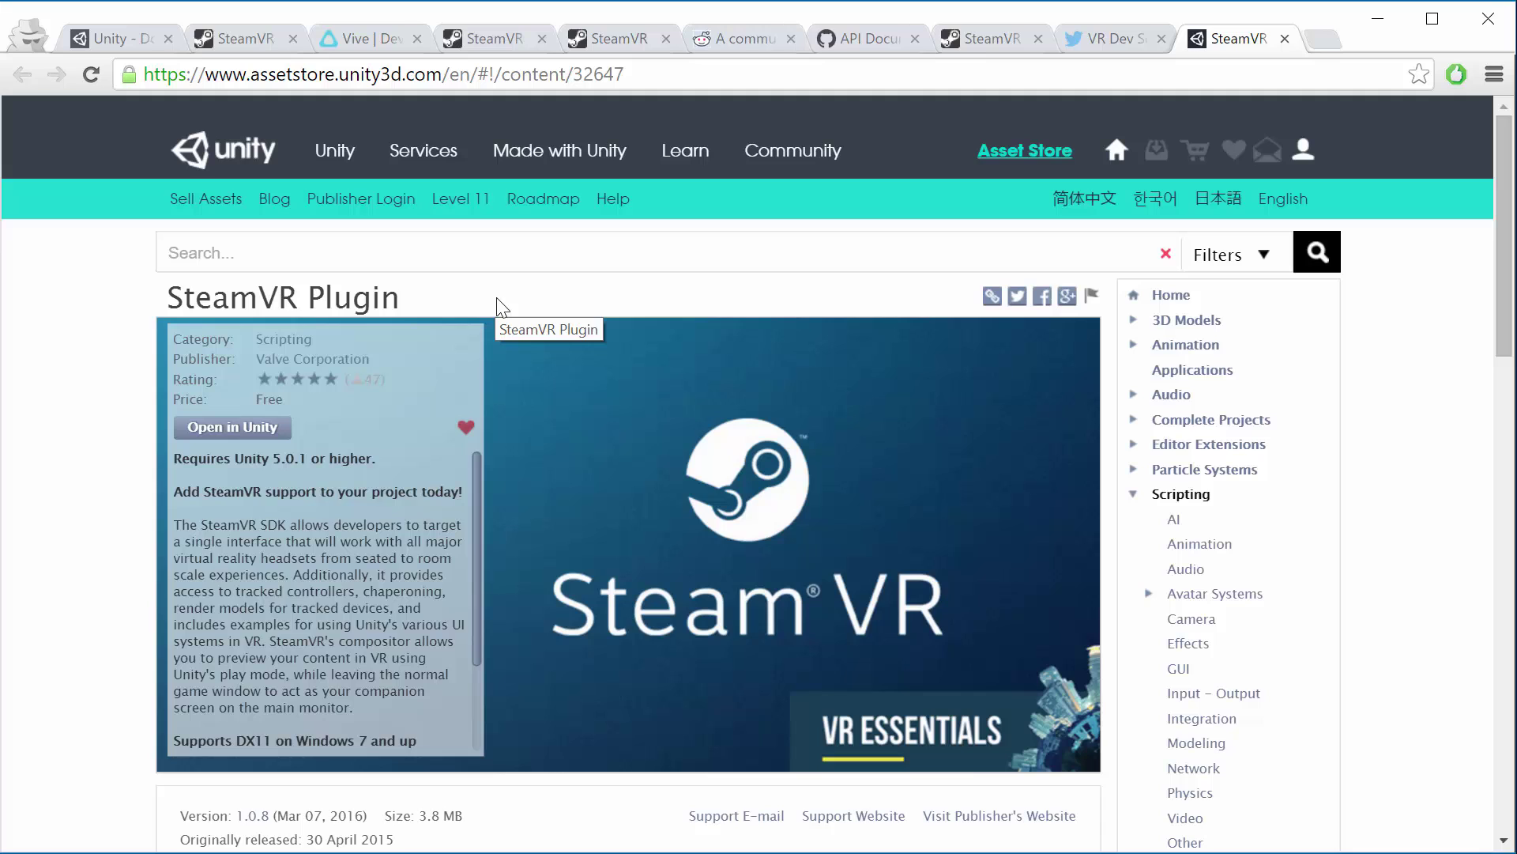
pyautogui.scroll(-3, 1304, 404)
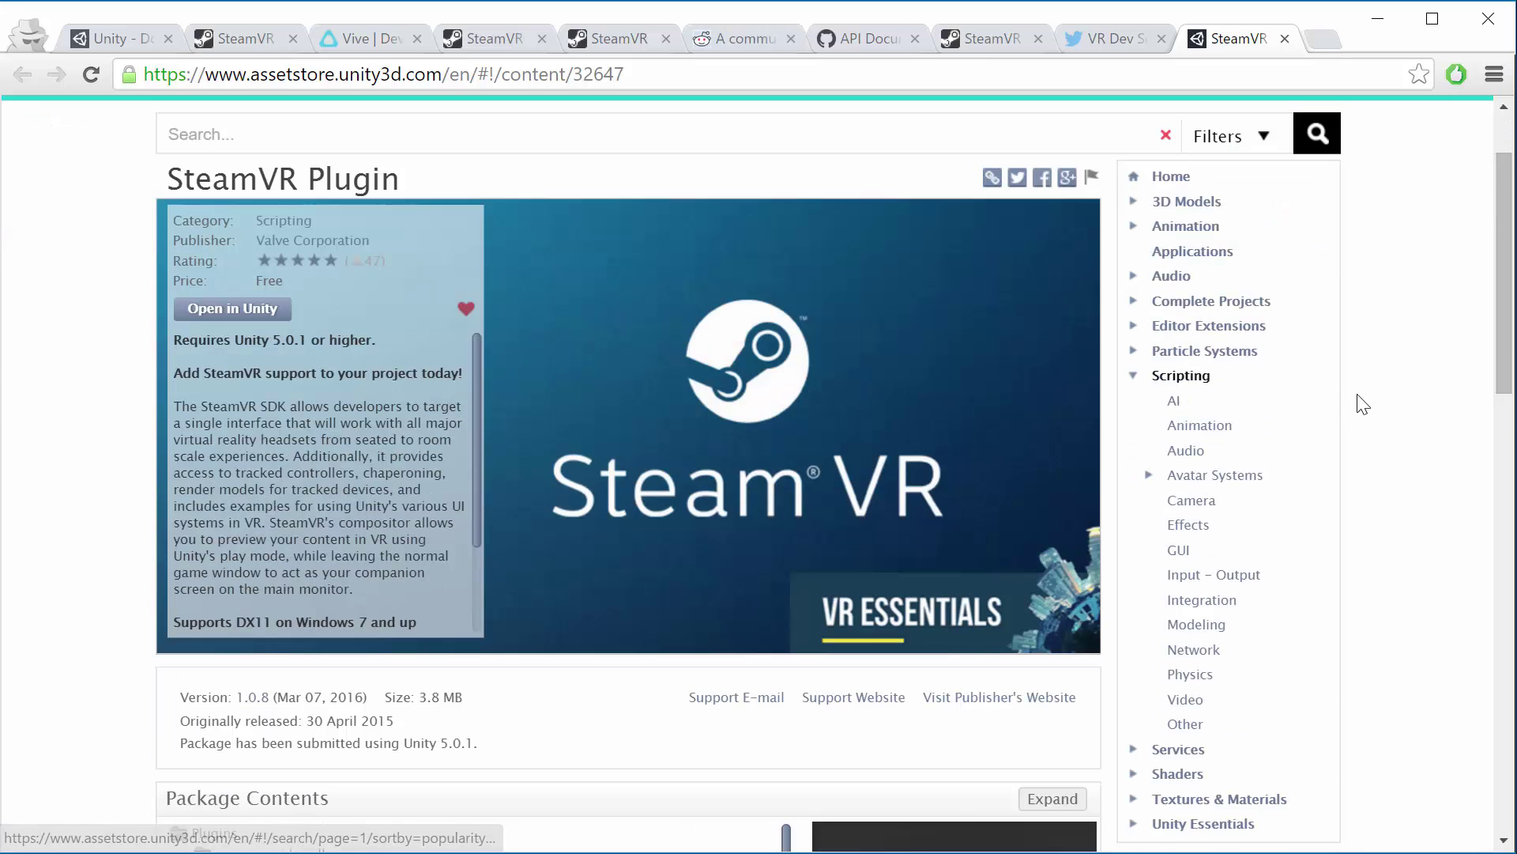
pyautogui.scroll(3, 517, 405)
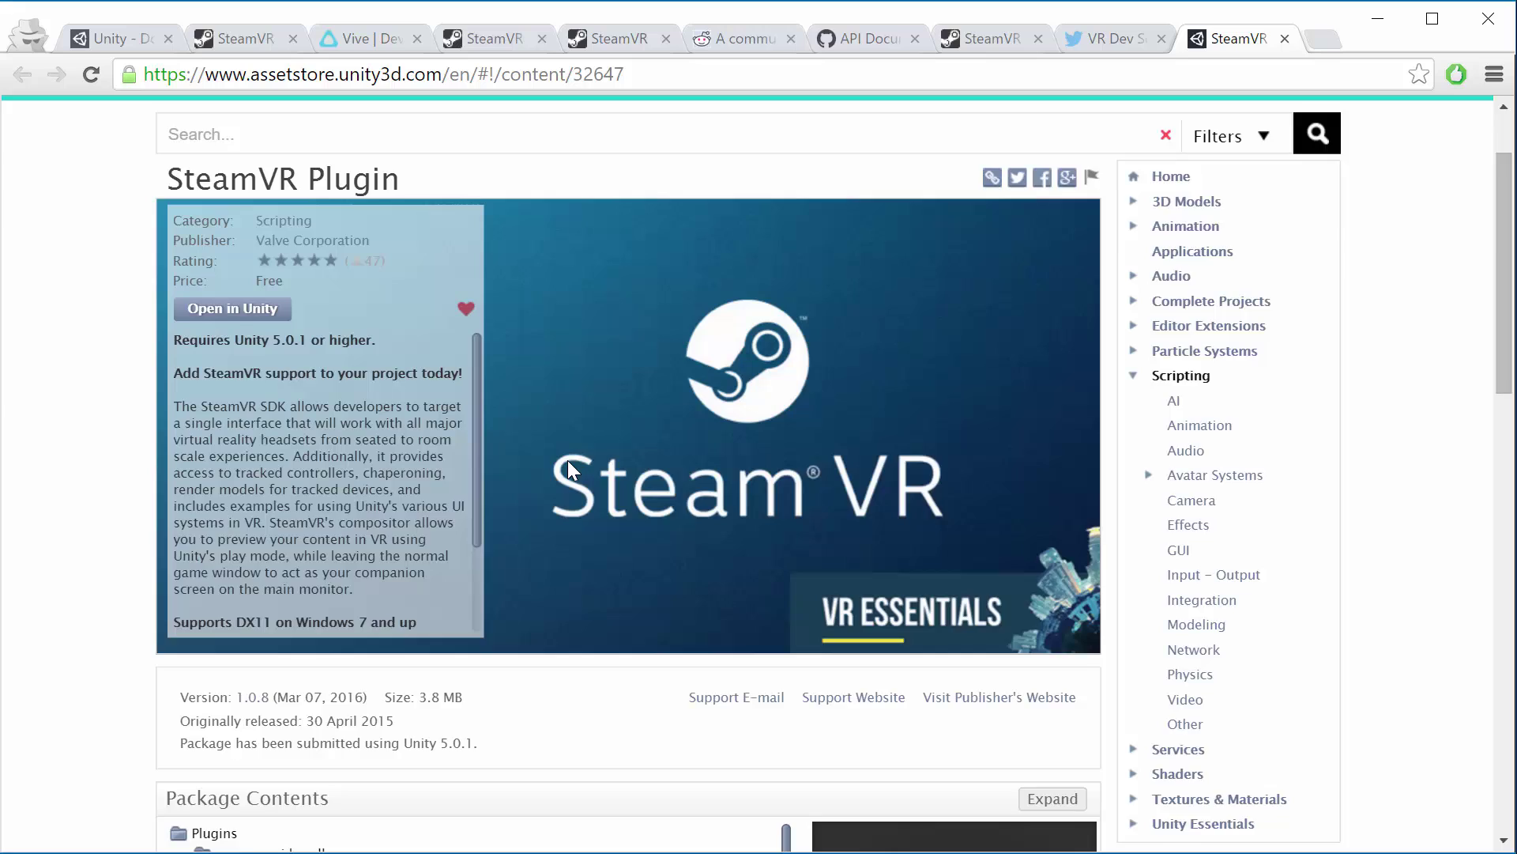